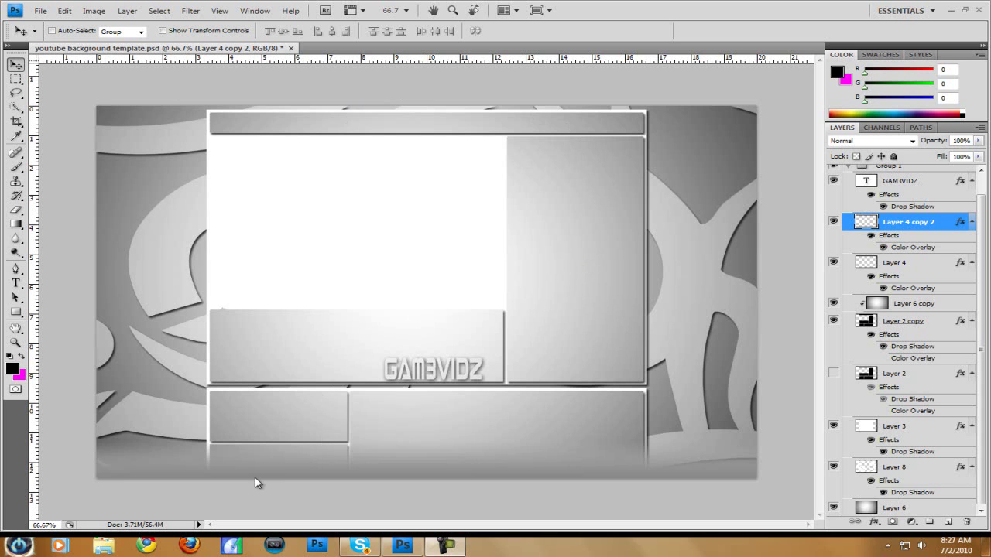
# Switch from the youtube background template in Photoshop to Google Chrome.
pyautogui.click(150, 544)
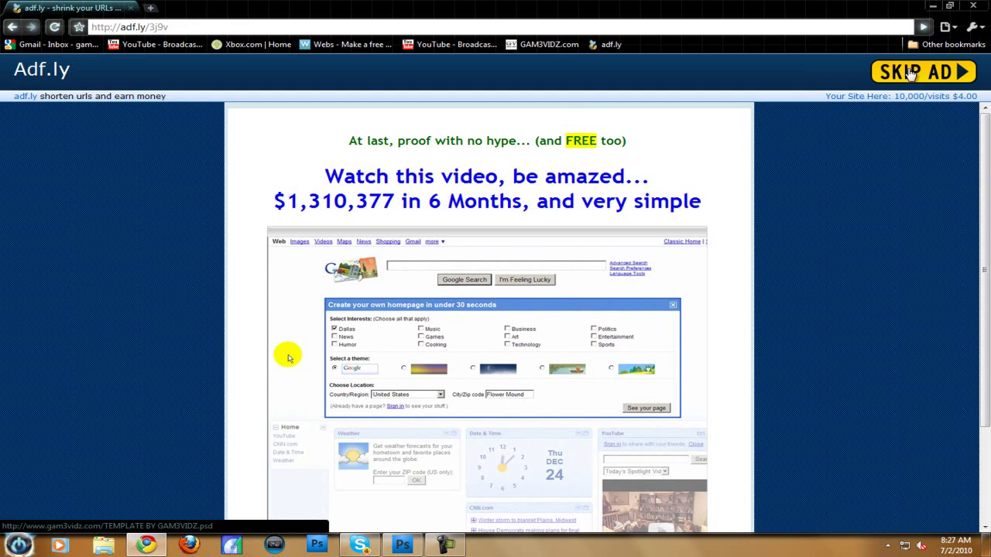
# Skip the adf.ly ad to download TEMPLATE BY GAM3VIDZ (1).psd and show it in Downloads.
pyautogui.click(910, 80)
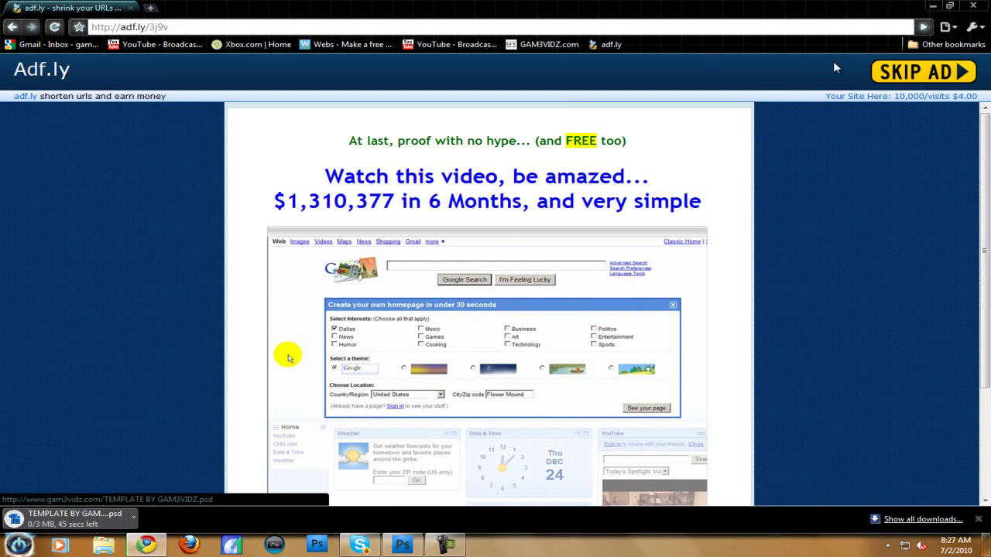
pyautogui.click(140, 521)
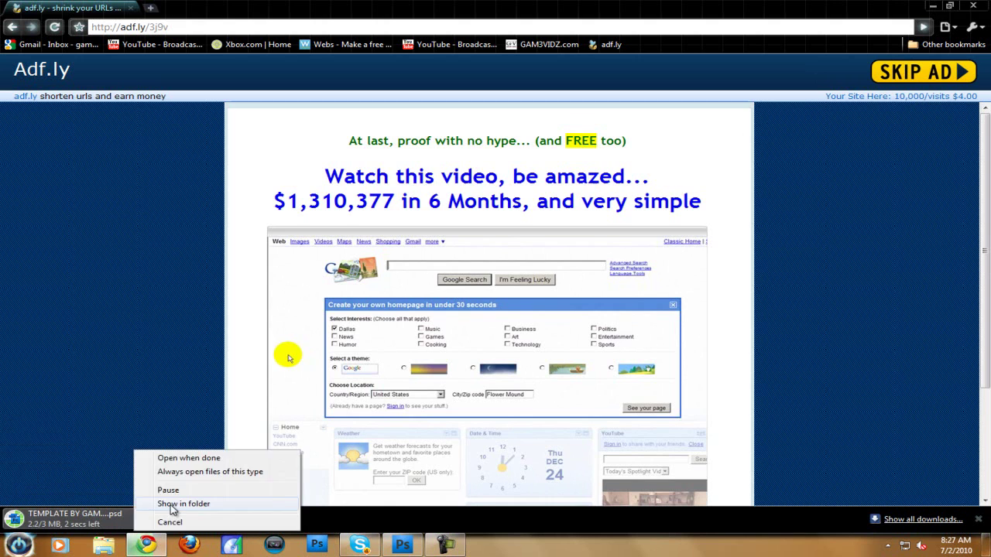
pyautogui.click(166, 505)
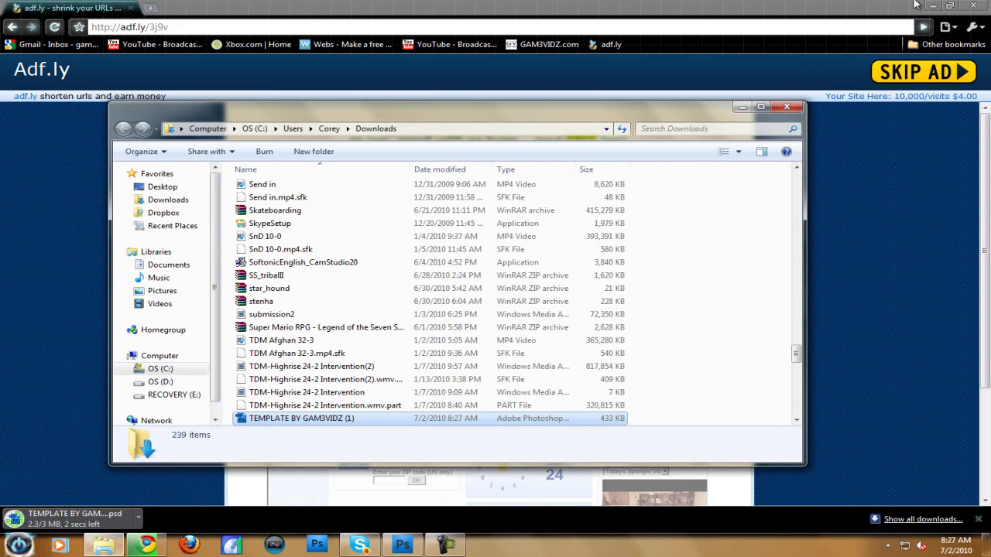
# Close Chrome, minimize Photoshop, and drag TEMPLATE BY GAM3VIDZ (1).psd onto the desktop.
pyautogui.click(970, 6)
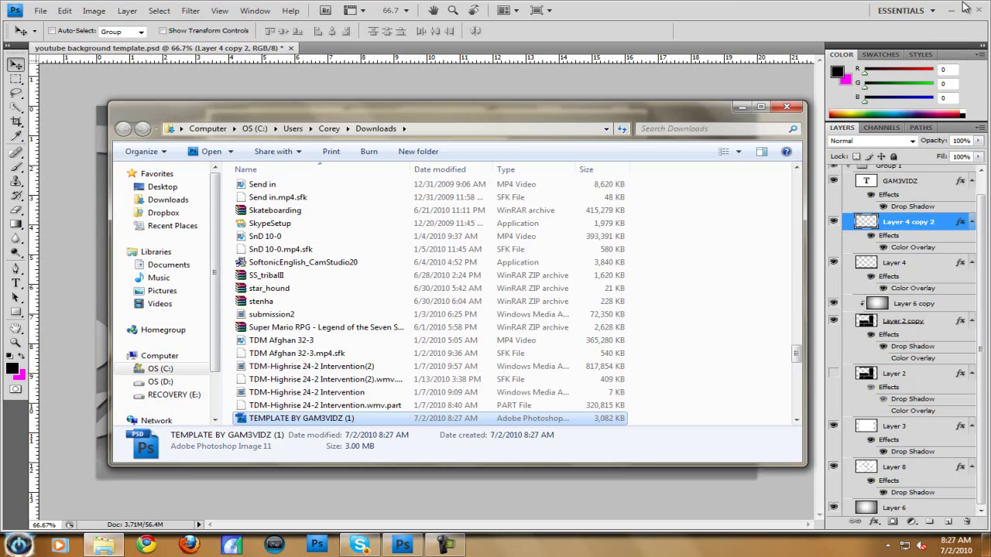
pyautogui.click(948, 13)
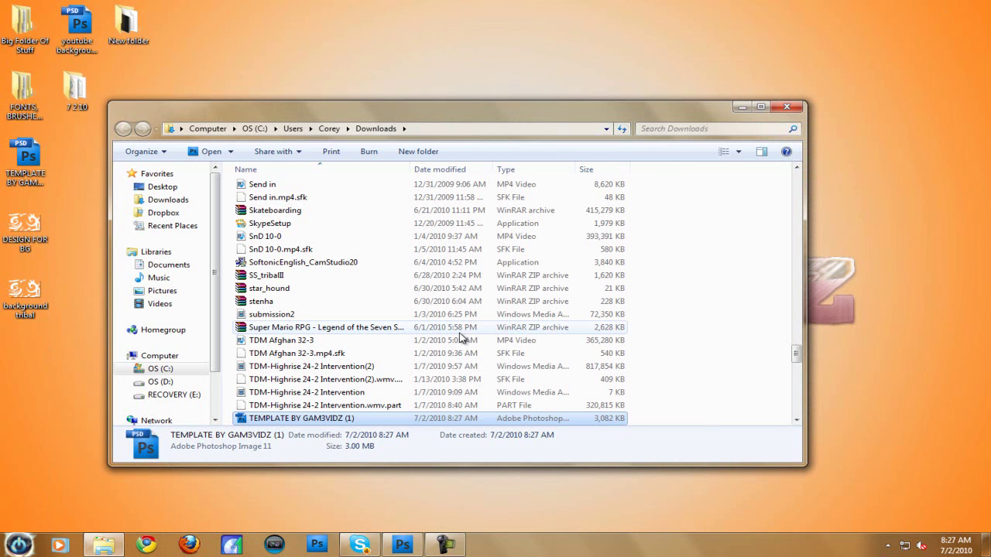
pyautogui.moveTo(319, 420); pyautogui.dragTo(275, 83)
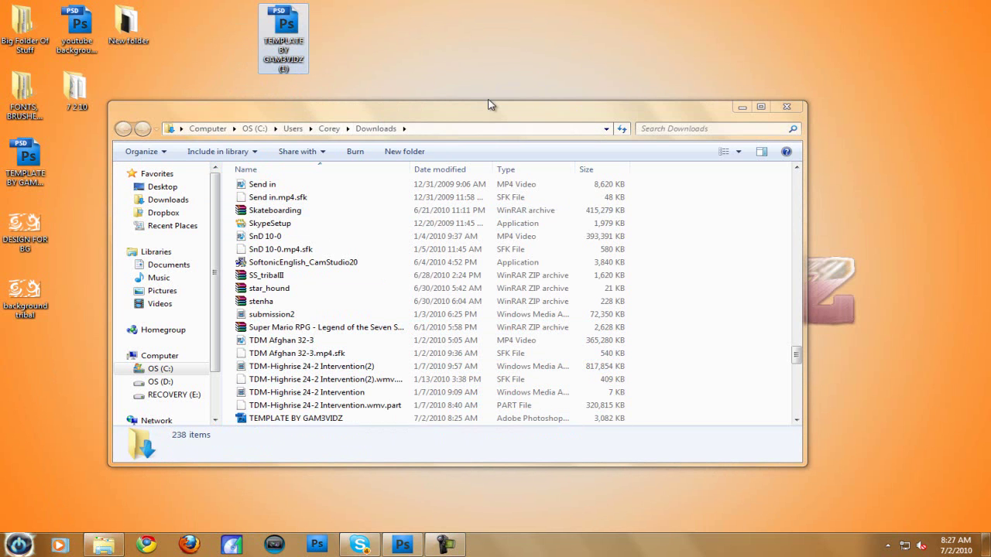
pyautogui.click(790, 107)
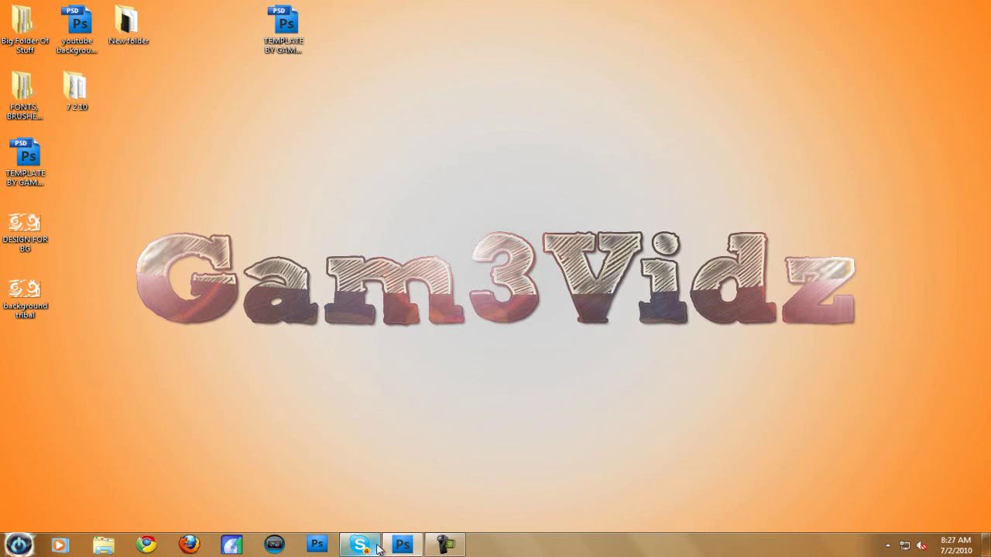
# Open TEMPLATE BY GAM3VIDZ (1).psd in Photoshop via File > Open.
pyautogui.click(402, 544)
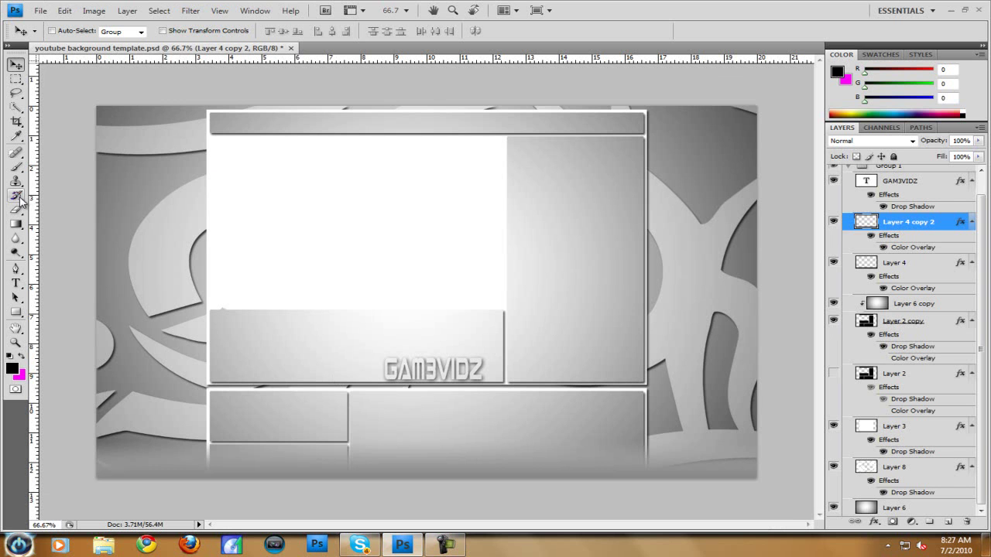
pyautogui.click(40, 11)
pyautogui.click(55, 36)
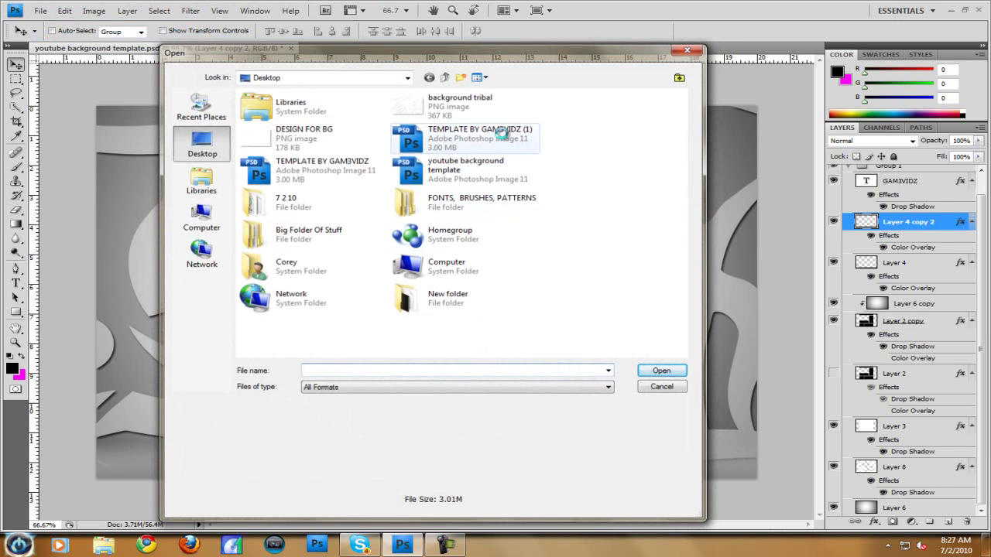
pyautogui.doubleClick(501, 133)
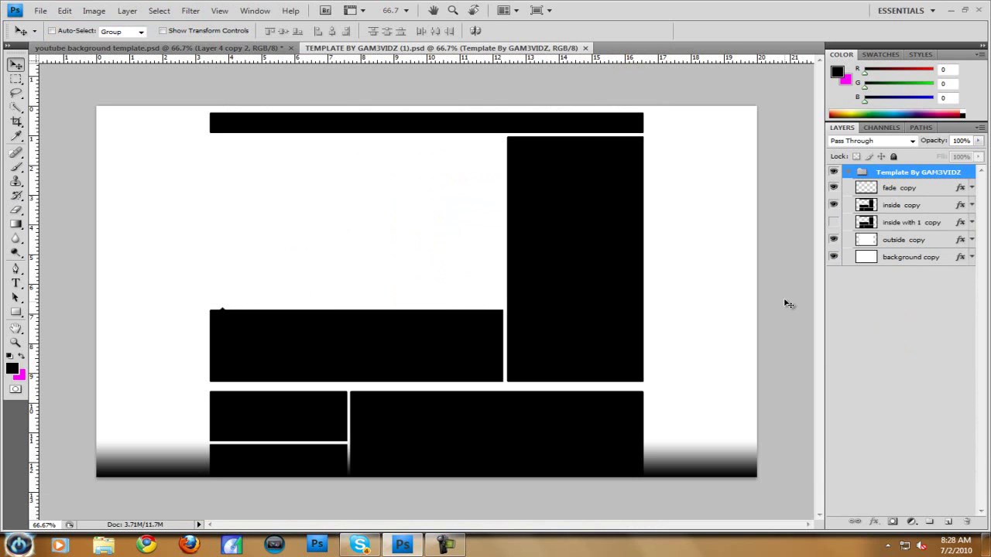
# Hide the fade, inside and outside copy layers and select background copy.
pyautogui.click(834, 187)
pyautogui.click(834, 205)
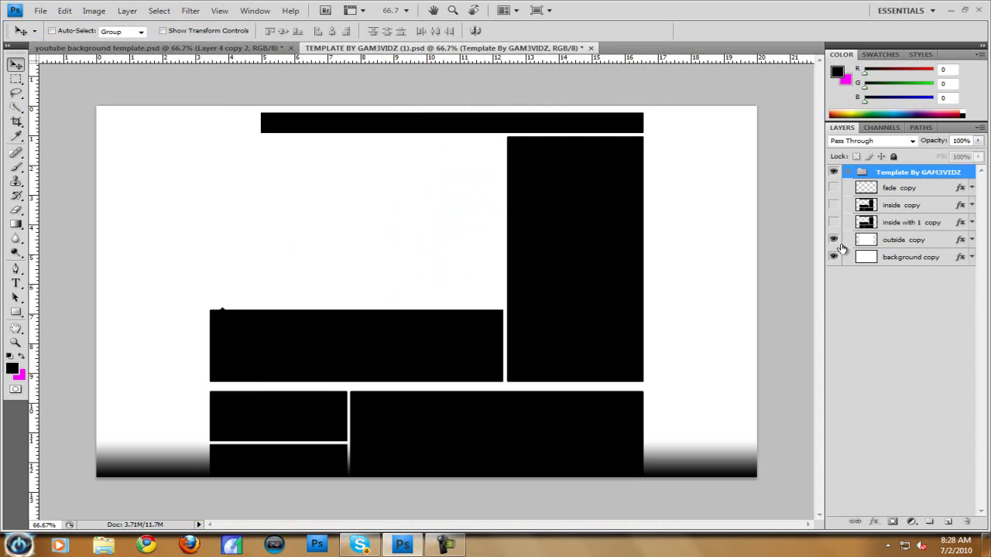
pyautogui.click(834, 240)
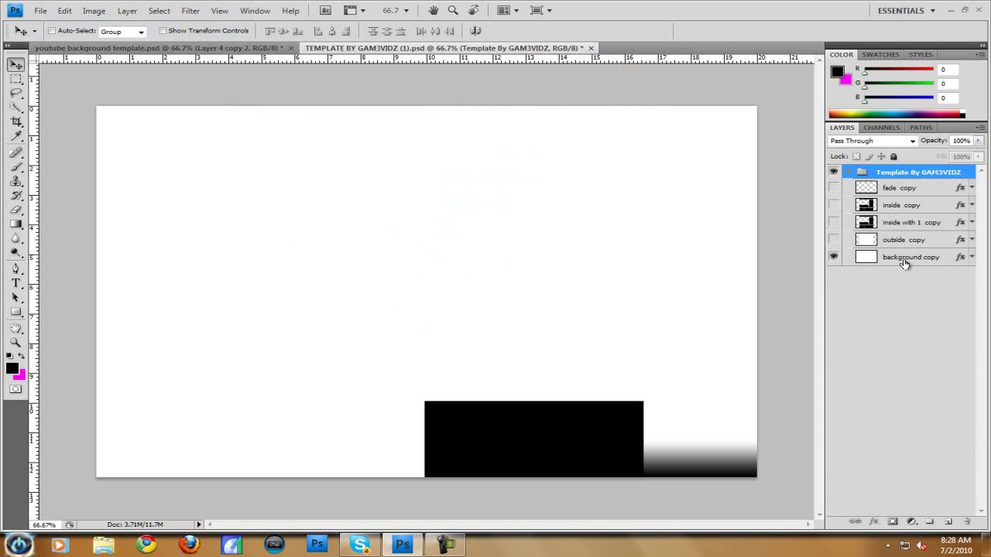
pyautogui.click(904, 261)
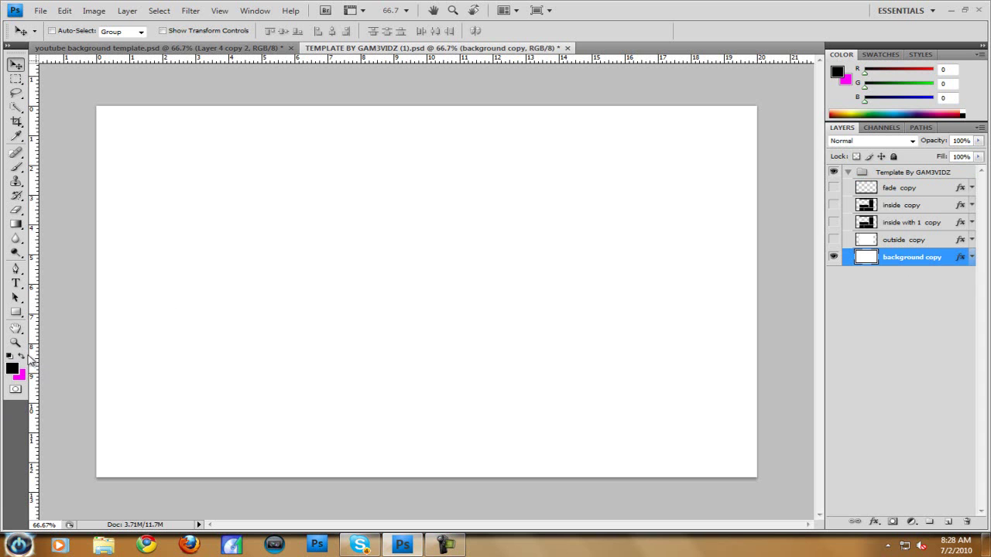
# Set the foreground colour to mid grey #7e7e7e.
pyautogui.click(23, 355)
pyautogui.click(11, 368)
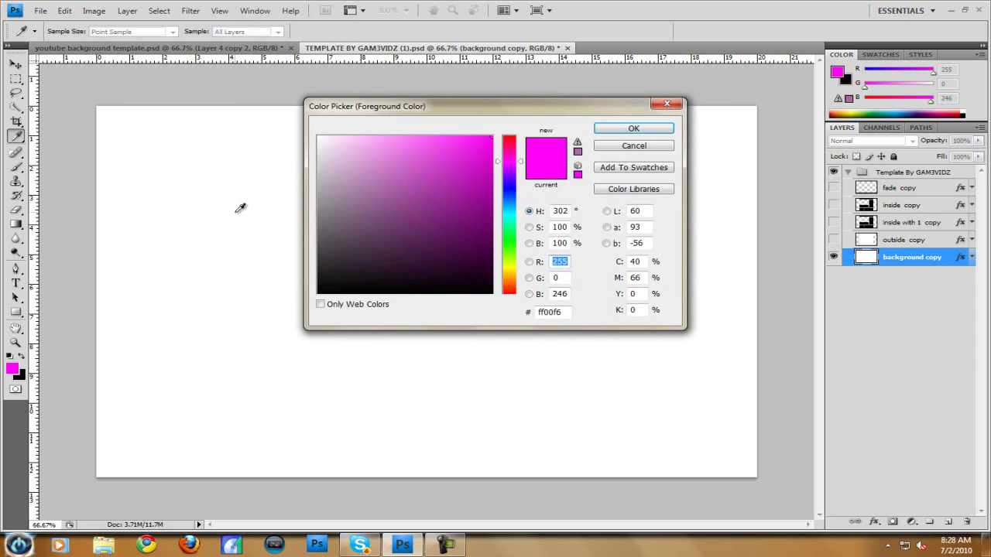
pyautogui.moveTo(322, 219); pyautogui.dragTo(299, 215)
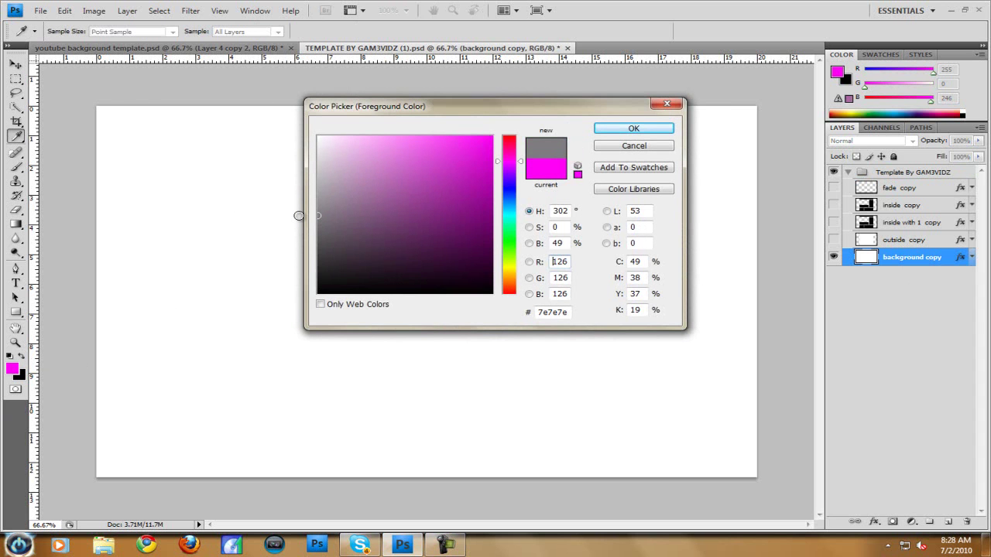
pyautogui.click(655, 129)
# Fill the background copy layer with black using the Paint Bucket.
pyautogui.press('v')
pyautogui.moveTo(16, 224); pyautogui.dragTo(50, 233)
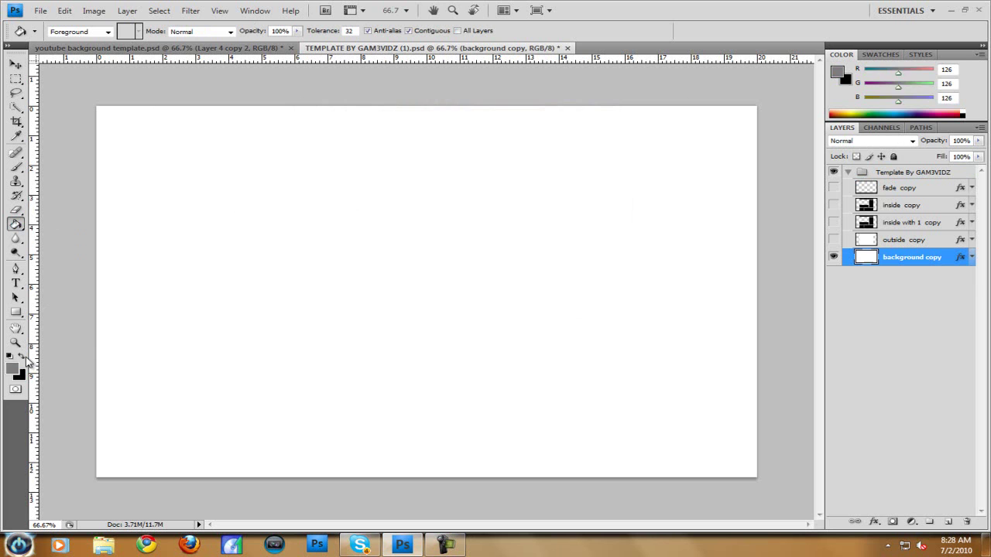
pyautogui.click(24, 357)
pyautogui.click(391, 302)
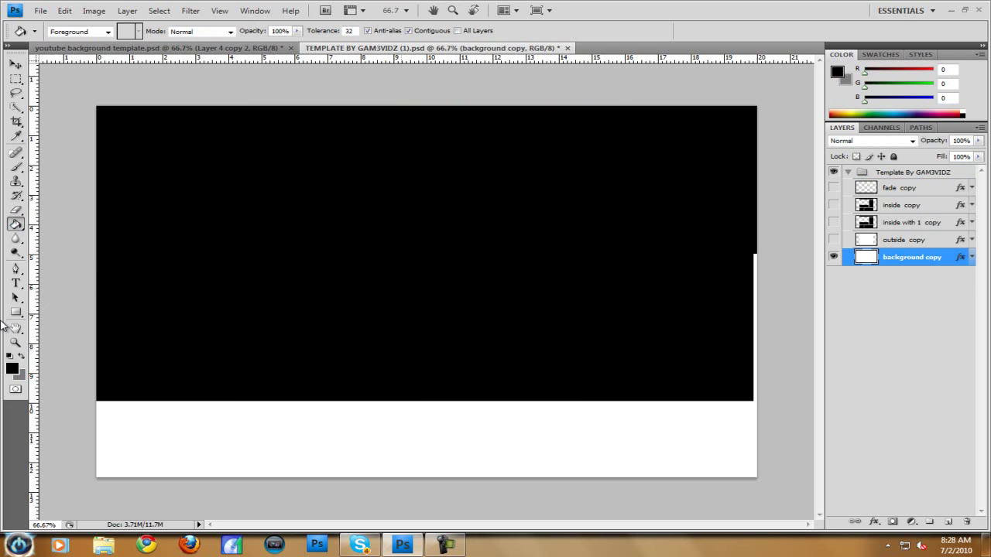
# Paint one soft 2500 px grey brush dab in the canvas centre.
pyautogui.click(24, 356)
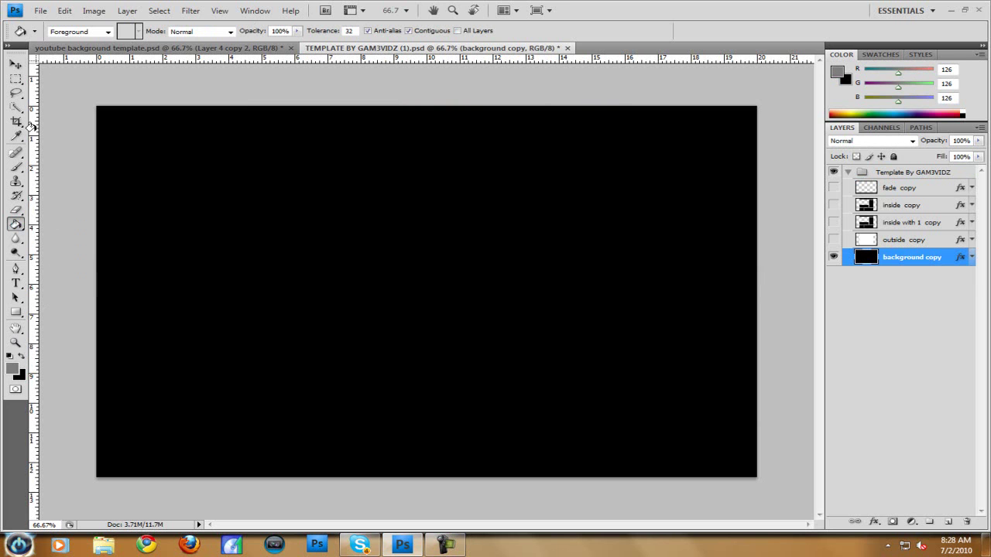
pyautogui.click(16, 167)
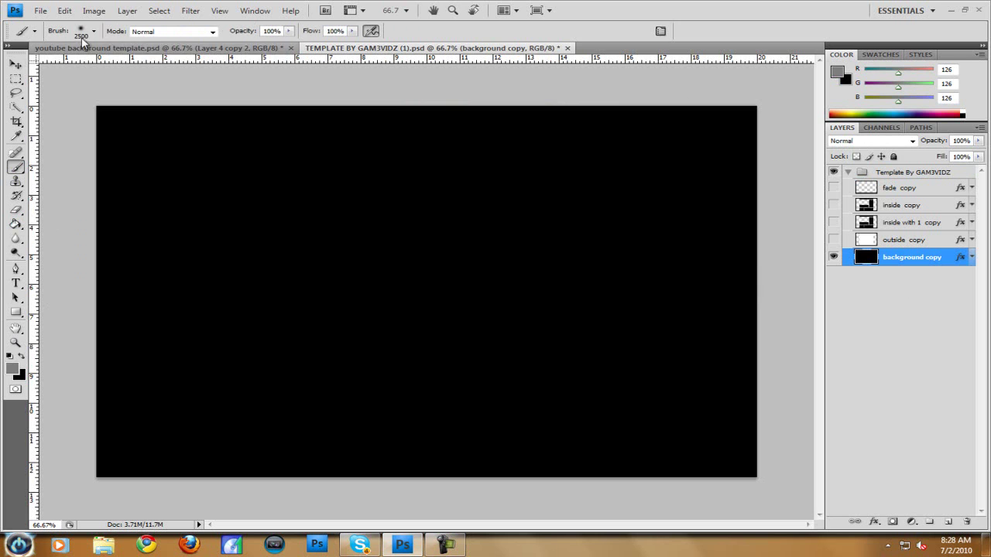
pyautogui.click(94, 31)
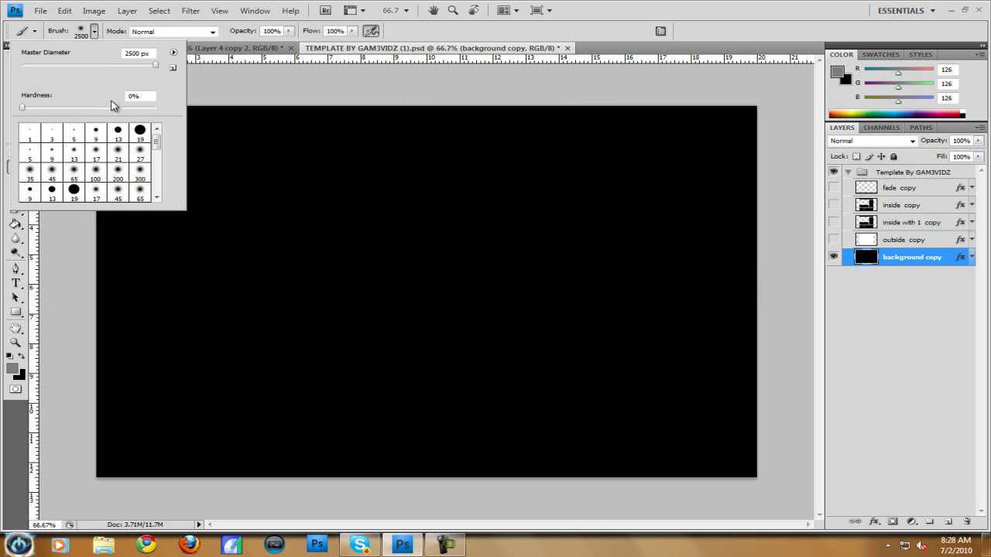
pyautogui.click(143, 199)
pyautogui.moveTo(67, 68); pyautogui.dragTo(175, 70)
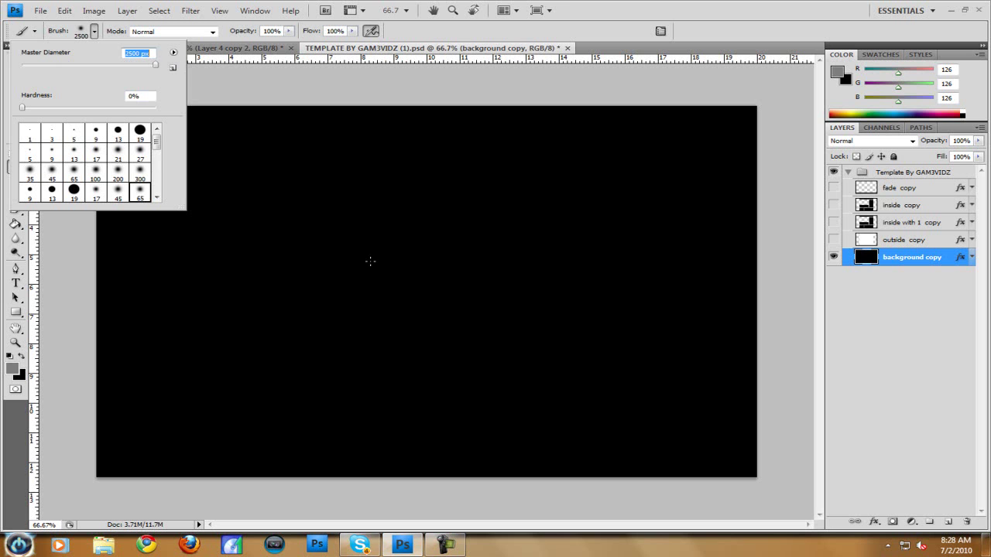
pyautogui.click(406, 284)
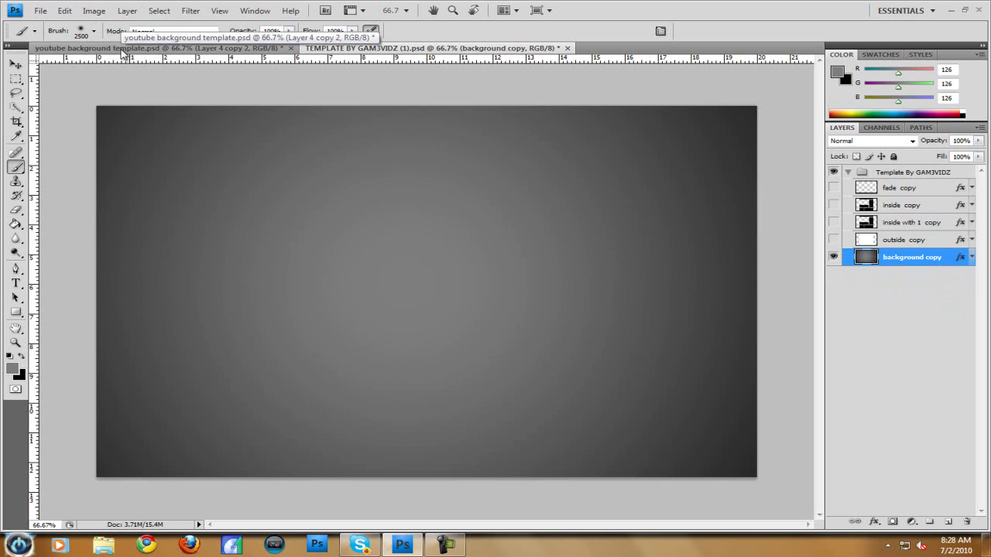
# Select the 1864 px tribal brush in the GAM3VIDZ document and undo its test stamp.
pyautogui.hotkey('ctrl', 'Tab')
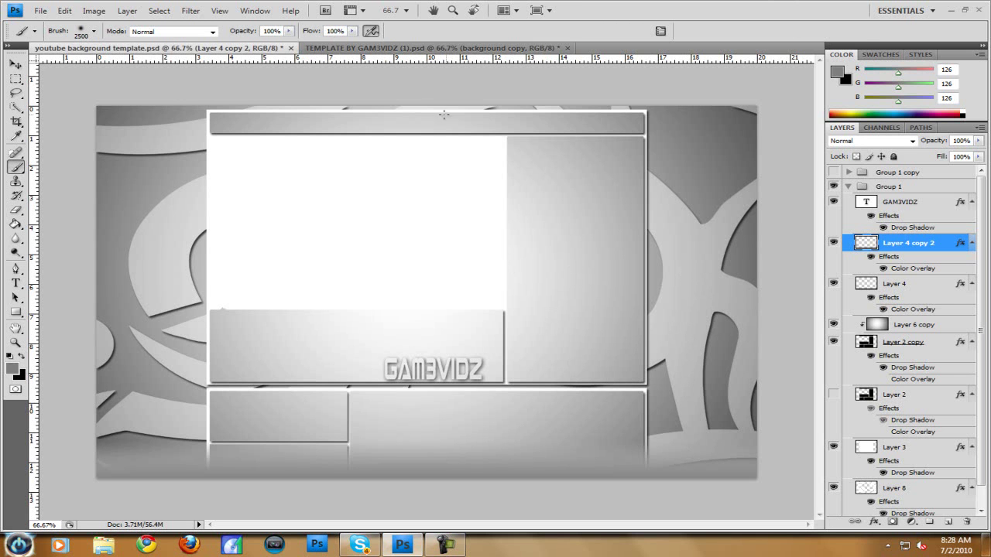
pyautogui.click(460, 49)
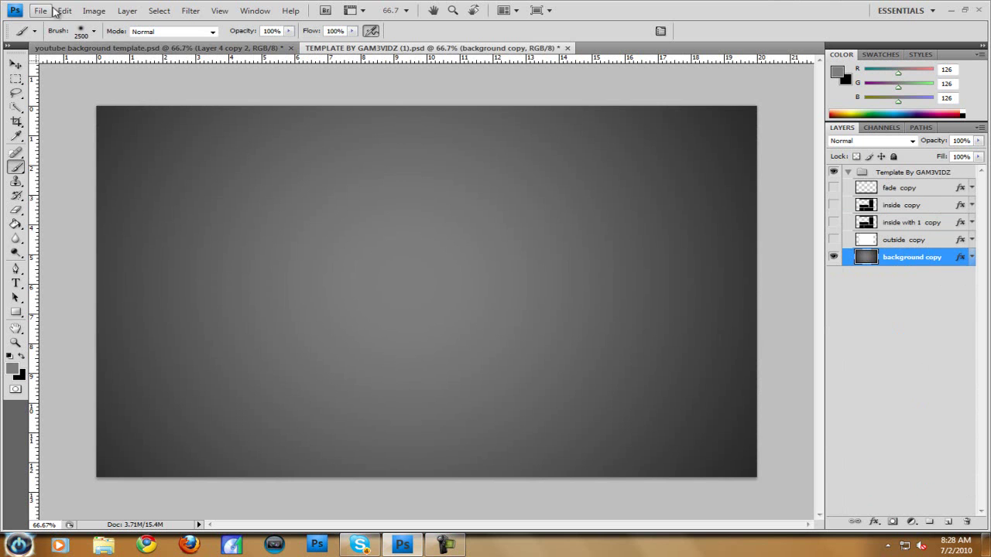
pyautogui.click(94, 31)
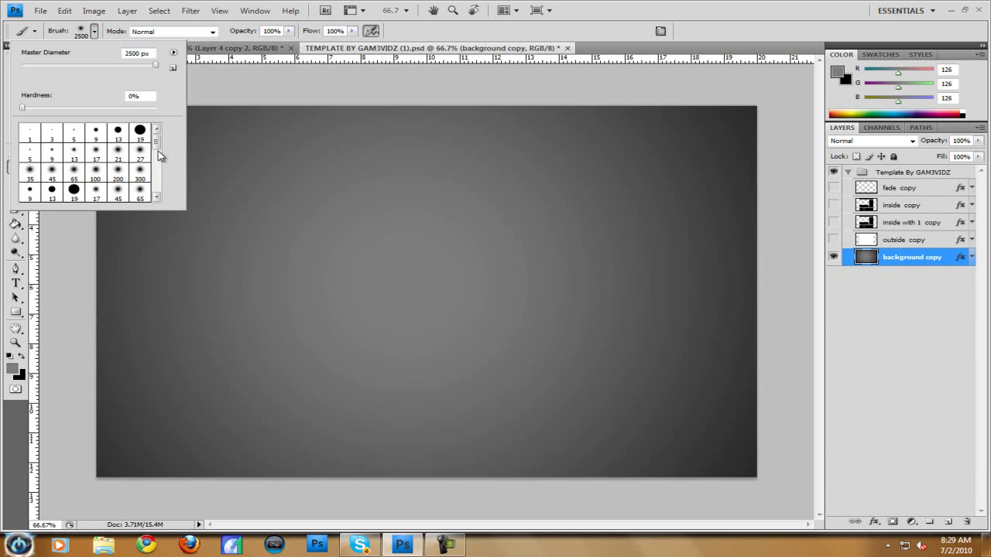
pyautogui.moveTo(160, 147); pyautogui.dragTo(161, 186)
pyautogui.click(84, 172)
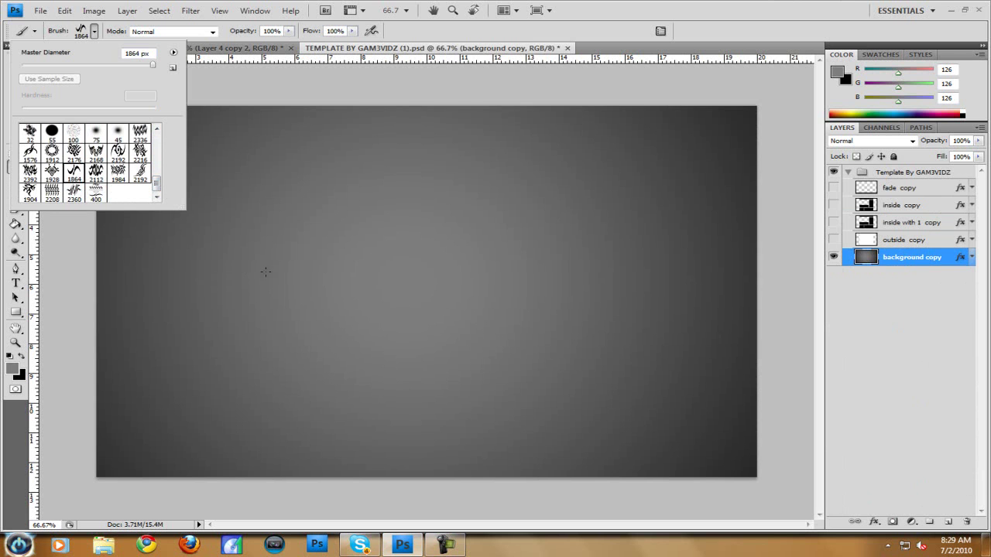
pyautogui.press('Return')
pyautogui.click(242, 183)
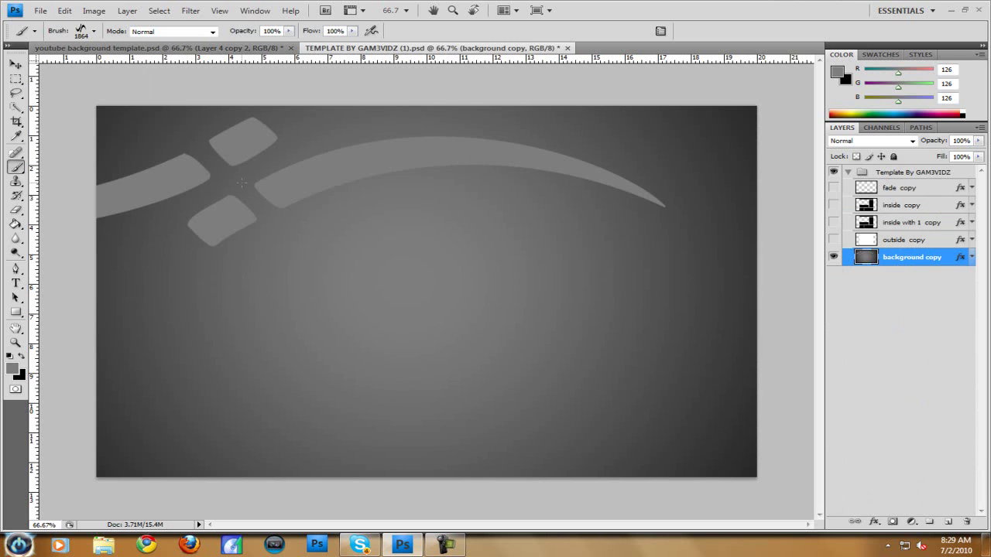
pyautogui.hotkey('ctrl', 'z')
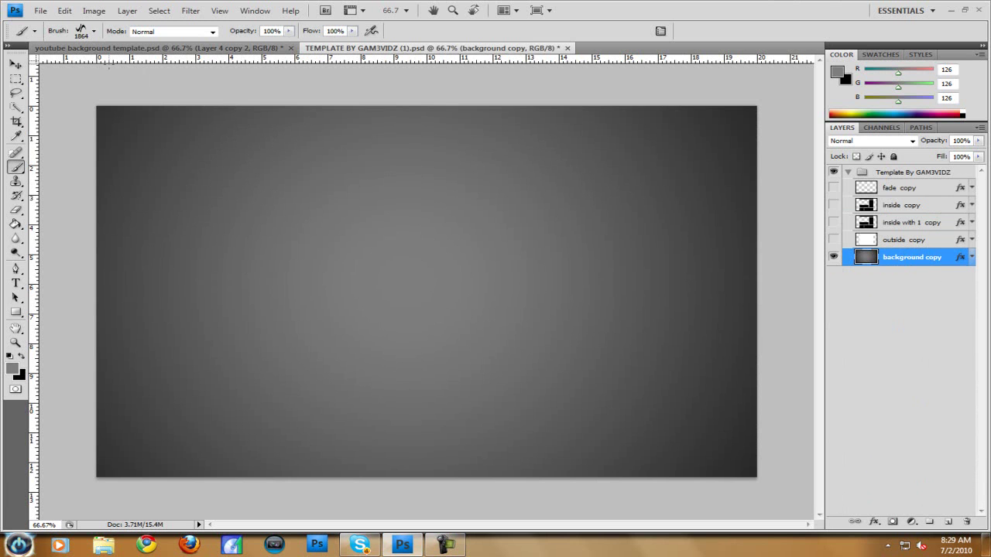
# Place the background tribal image from the desktop as a new layer and commit it.
pyautogui.click(42, 10)
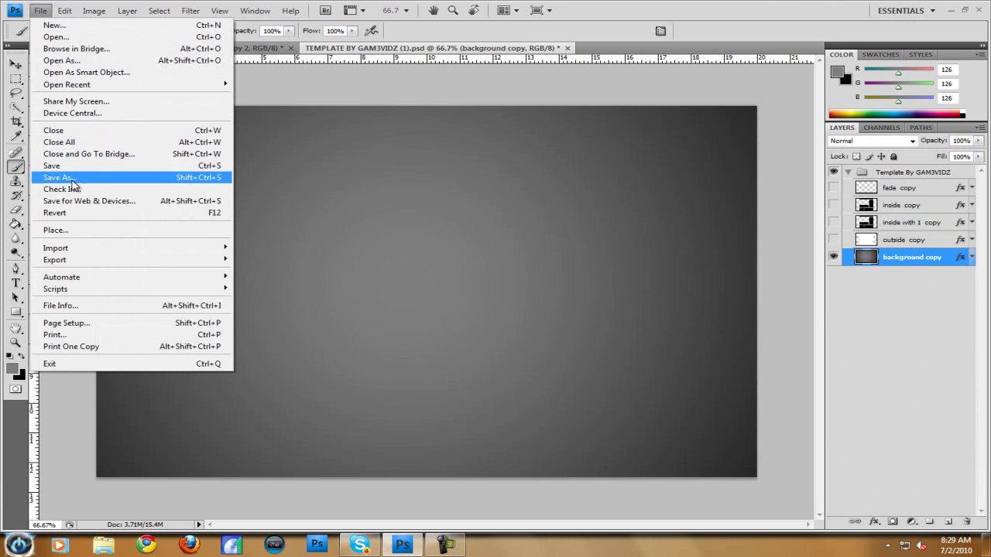
pyautogui.click(88, 231)
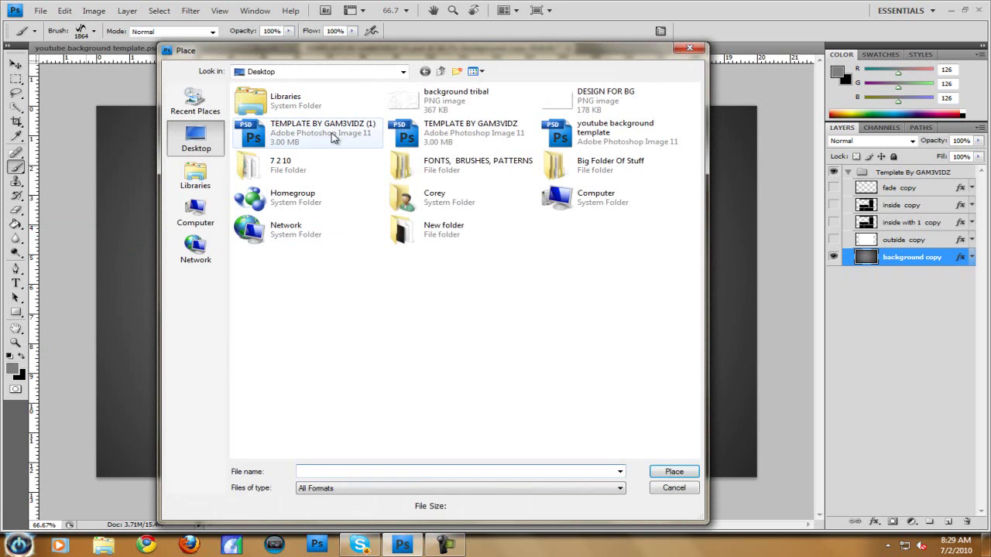
pyautogui.doubleClick(450, 115)
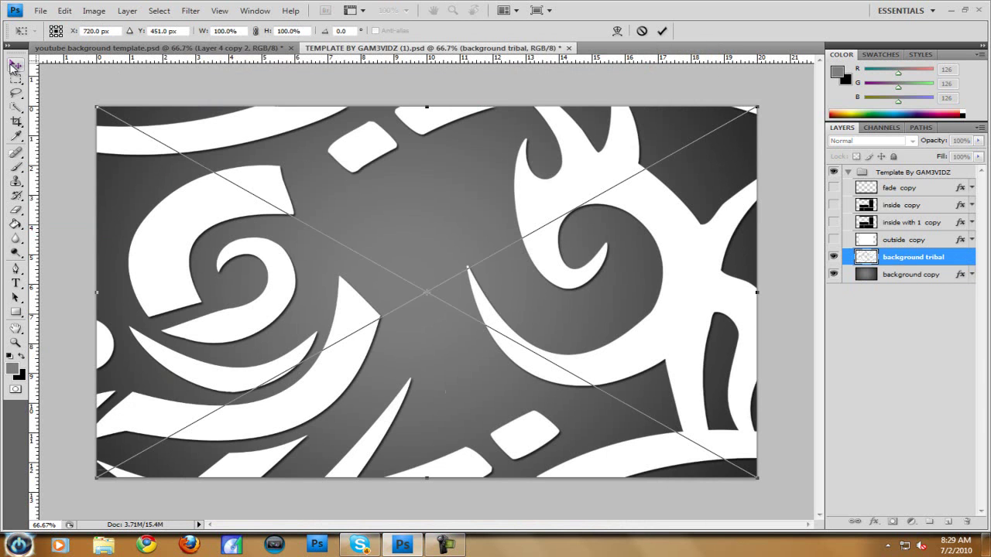
pyautogui.click(15, 63)
pyautogui.press('Return')
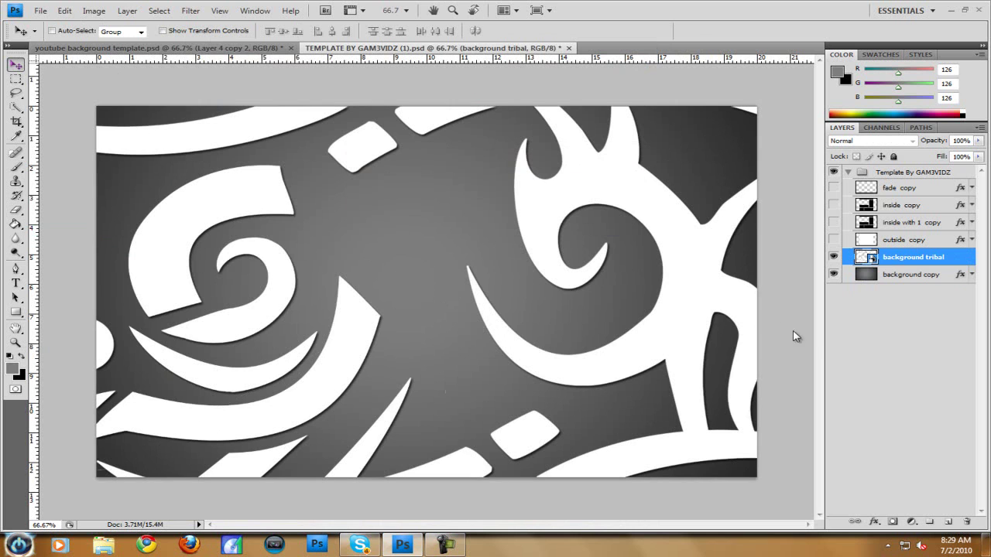
pyautogui.click(889, 276)
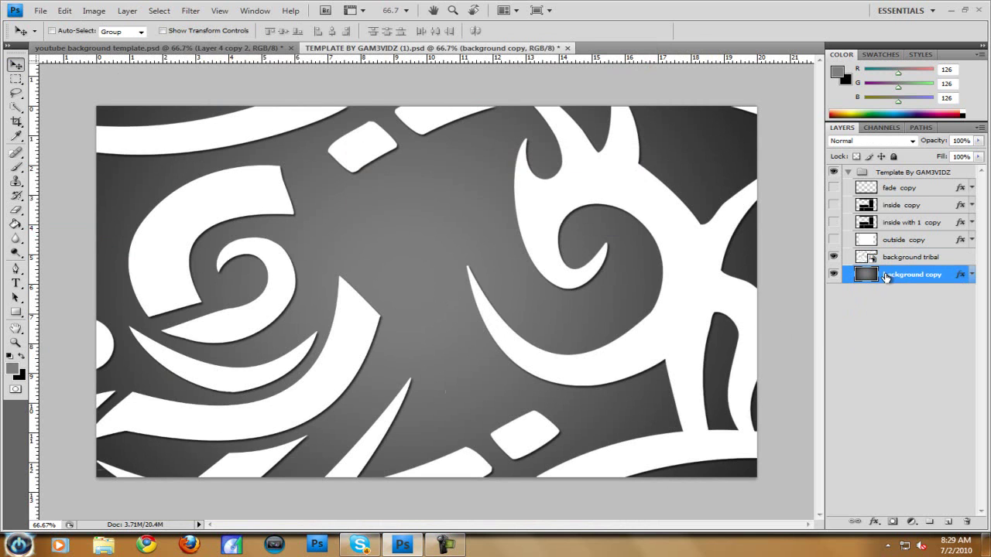
pyautogui.click(906, 265)
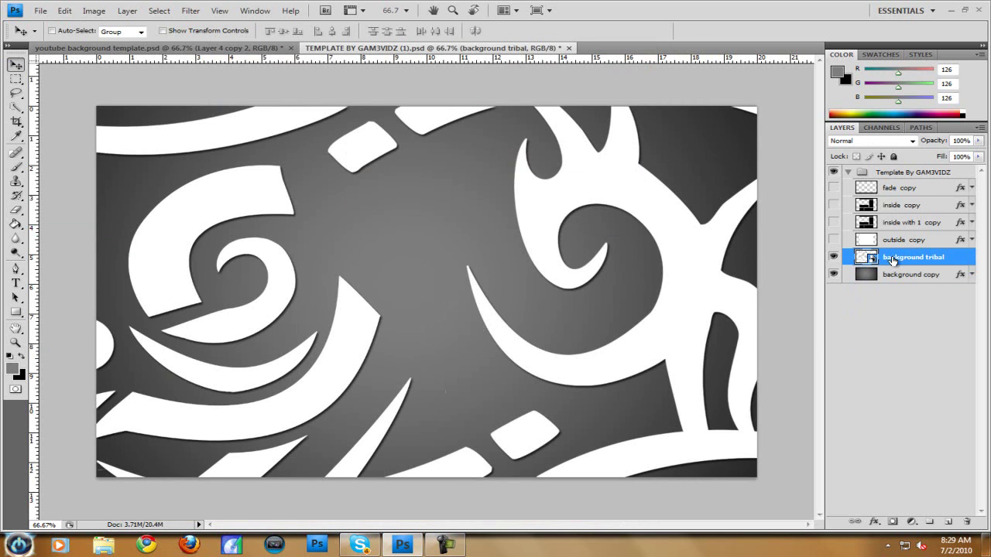
# Set the background tribal layer to Soft Light, then show and select outside copy.
pyautogui.click(891, 143)
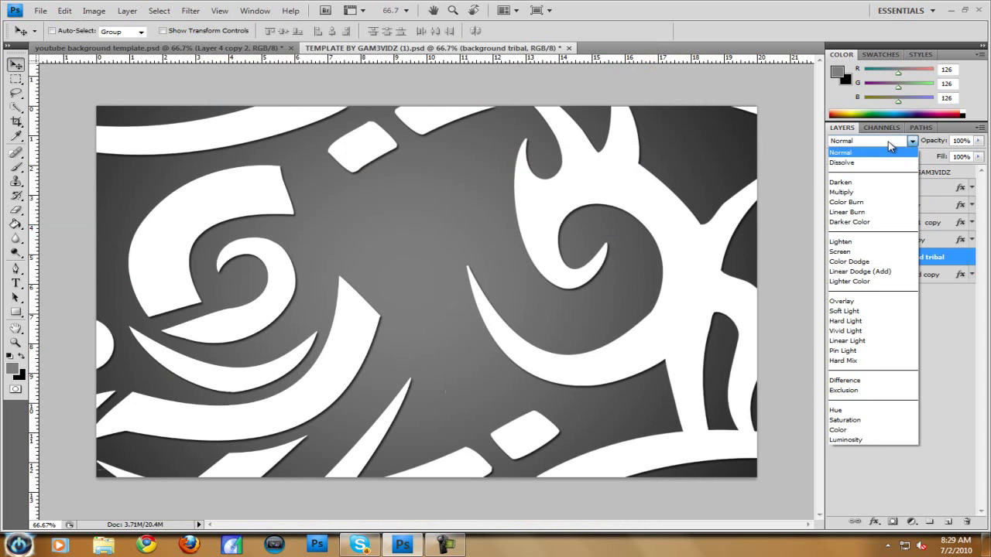
pyautogui.click(877, 311)
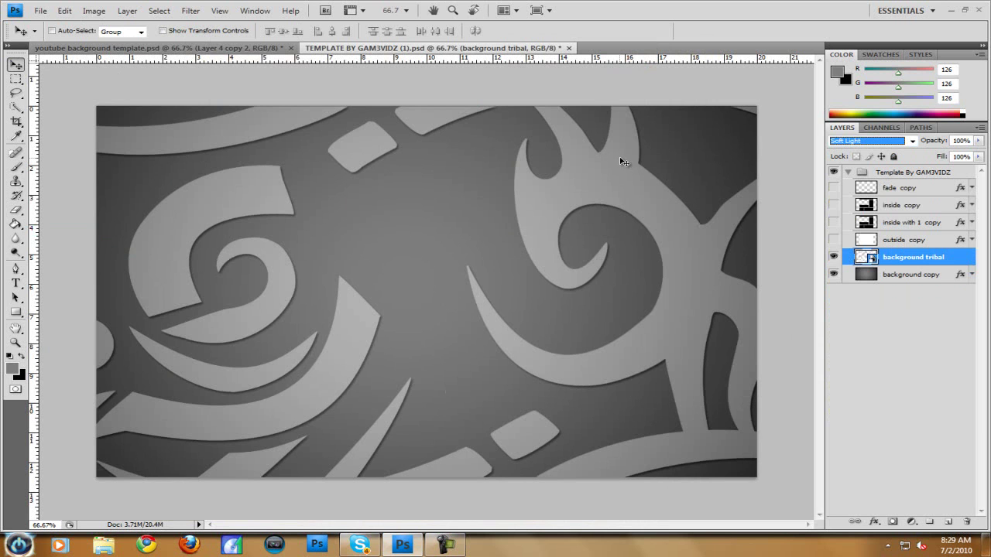
pyautogui.doubleClick(955, 261)
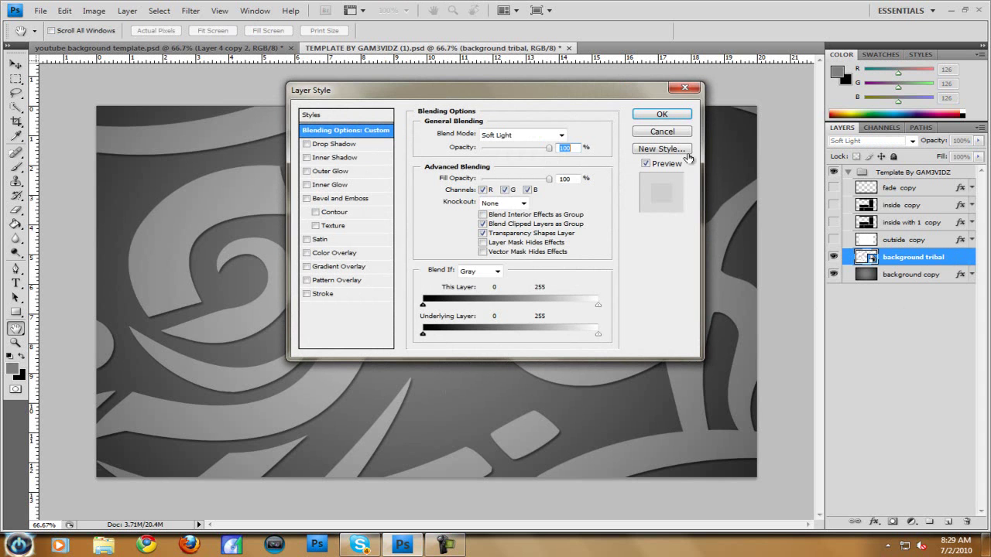
pyautogui.click(308, 145)
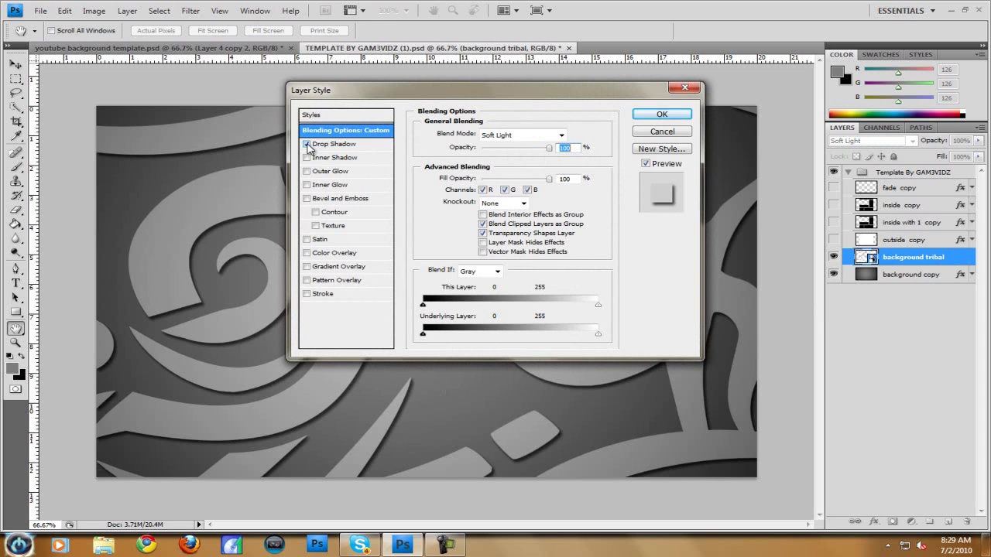
pyautogui.click(307, 145)
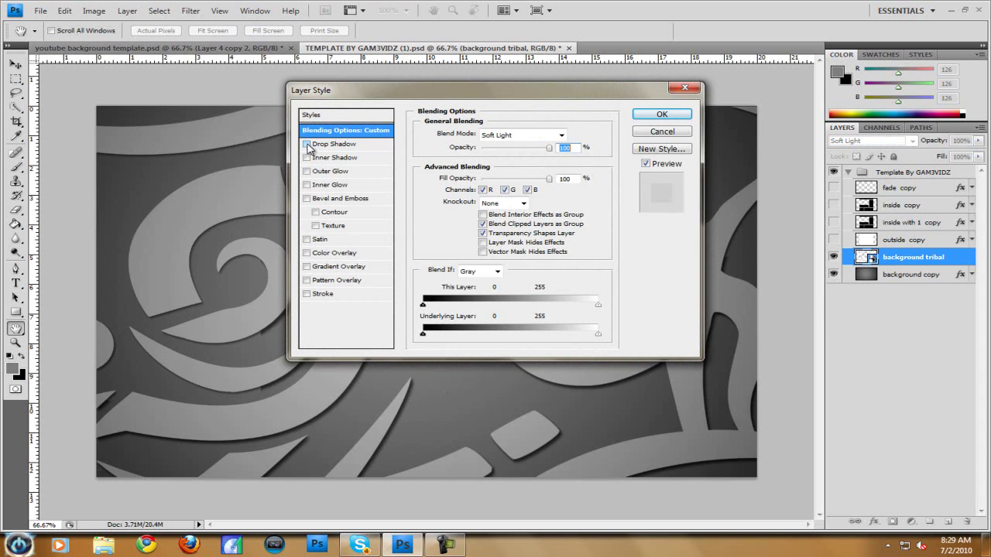
pyautogui.click(658, 115)
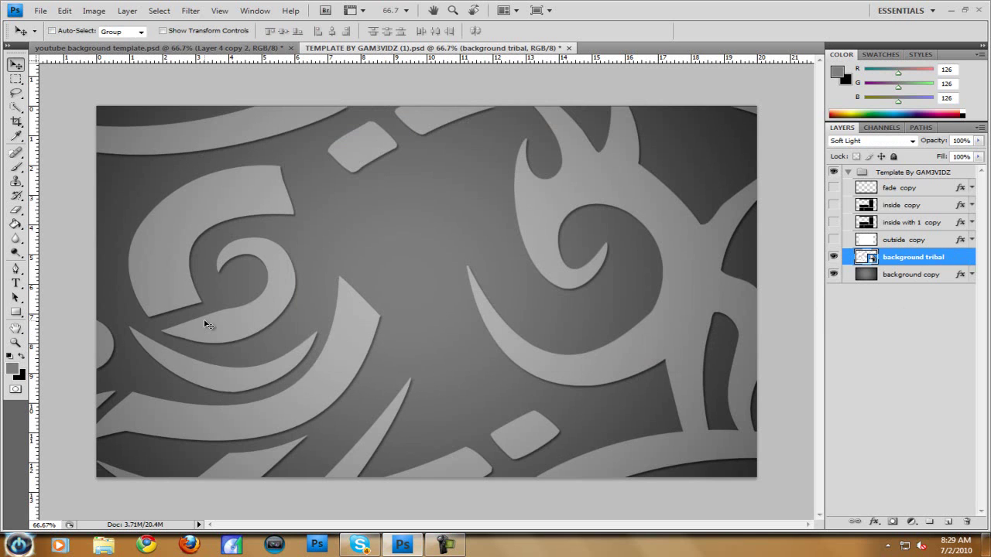
pyautogui.click(834, 241)
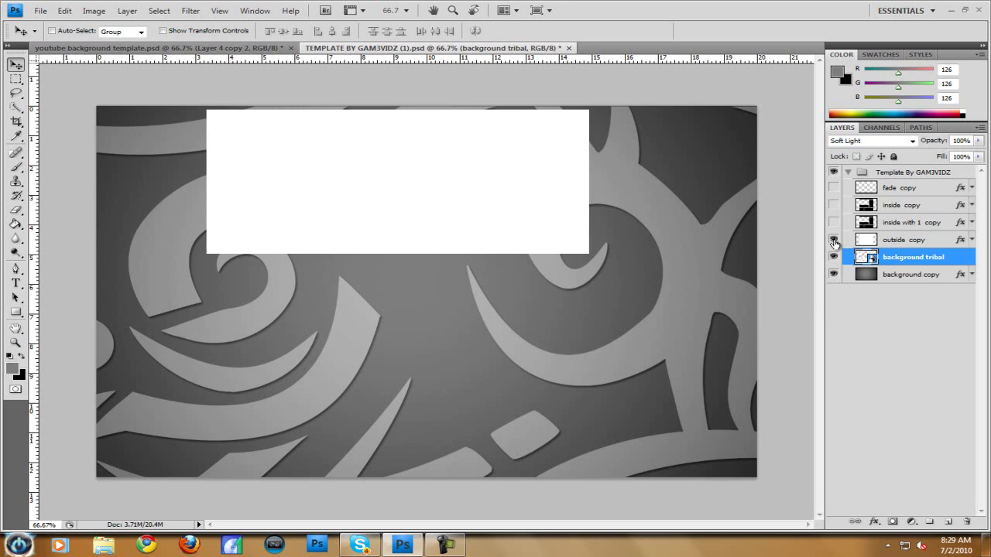
pyautogui.click(889, 246)
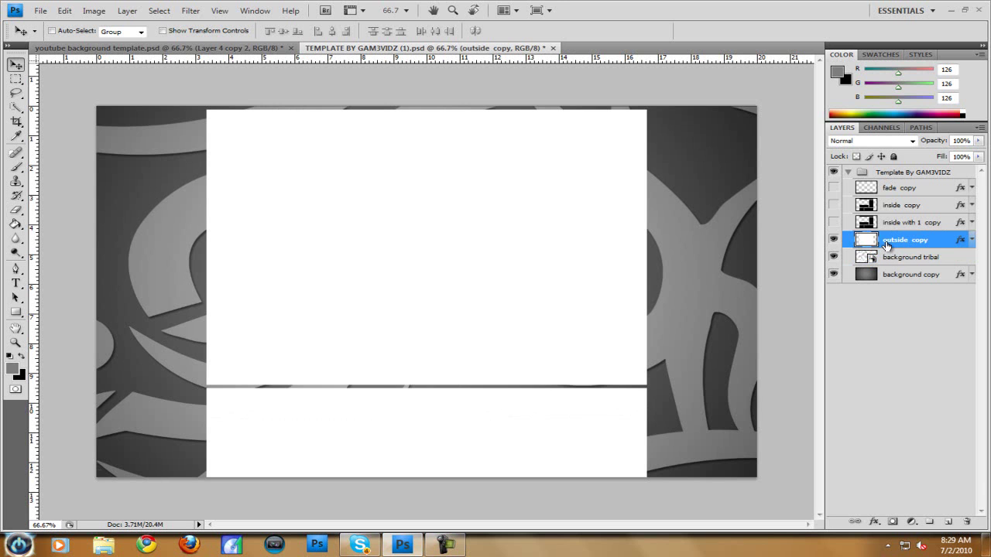
# Add a Drop Shadow to outside copy and show the inside with 1 copy layer.
pyautogui.click(267, 48)
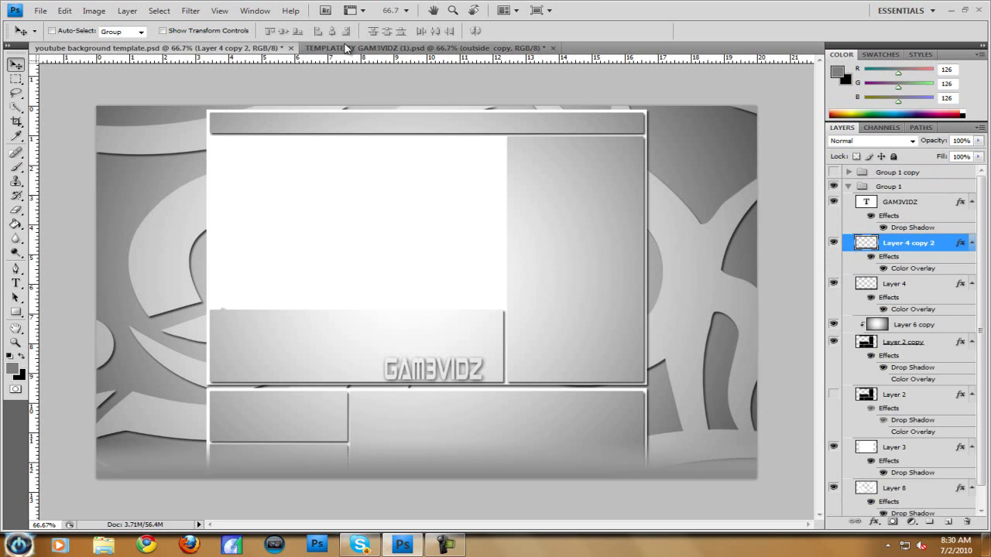
pyautogui.click(347, 48)
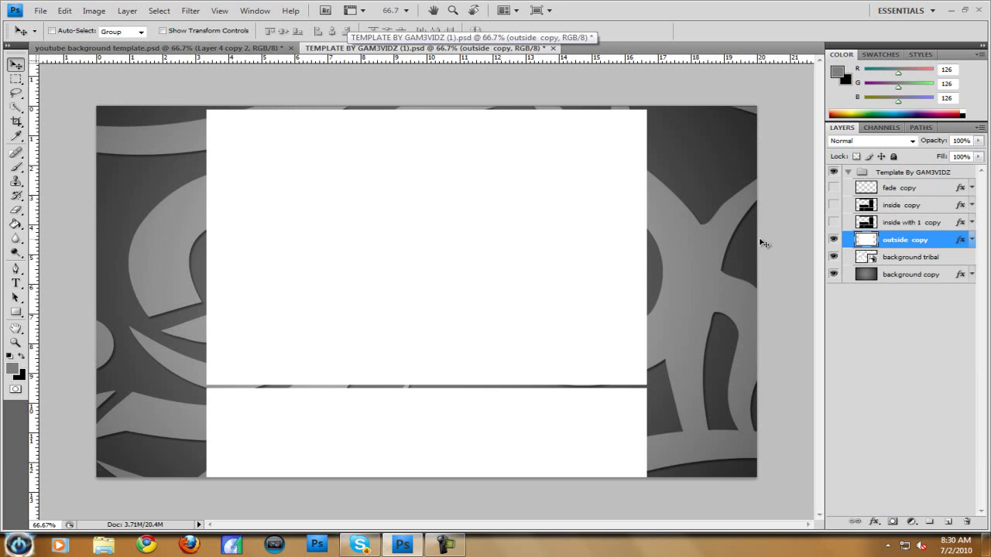
pyautogui.doubleClick(943, 243)
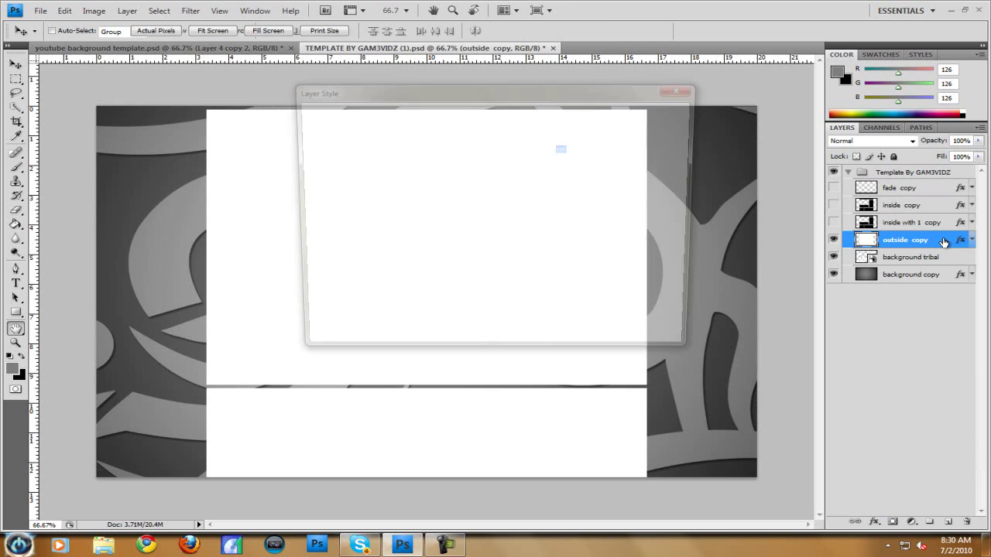
pyautogui.click(313, 145)
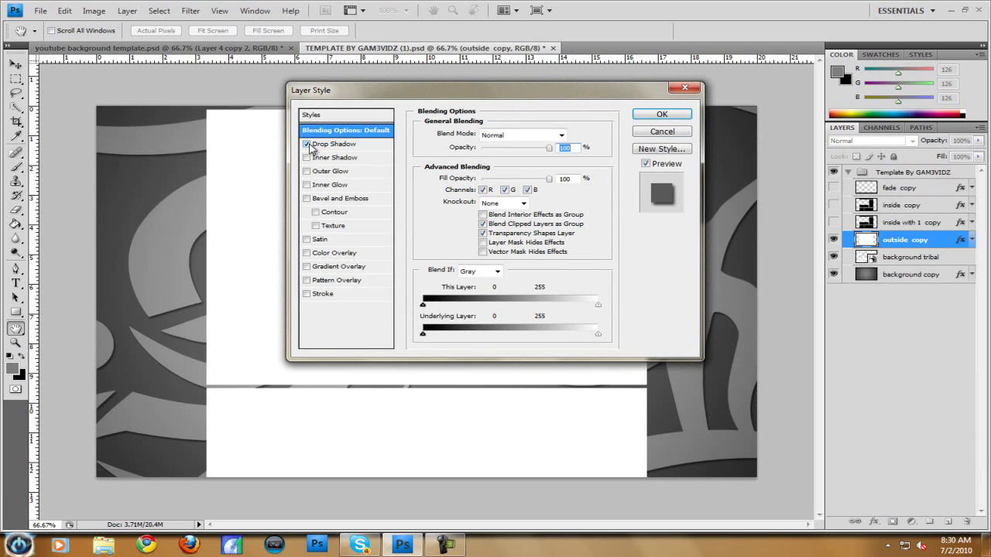
pyautogui.click(660, 115)
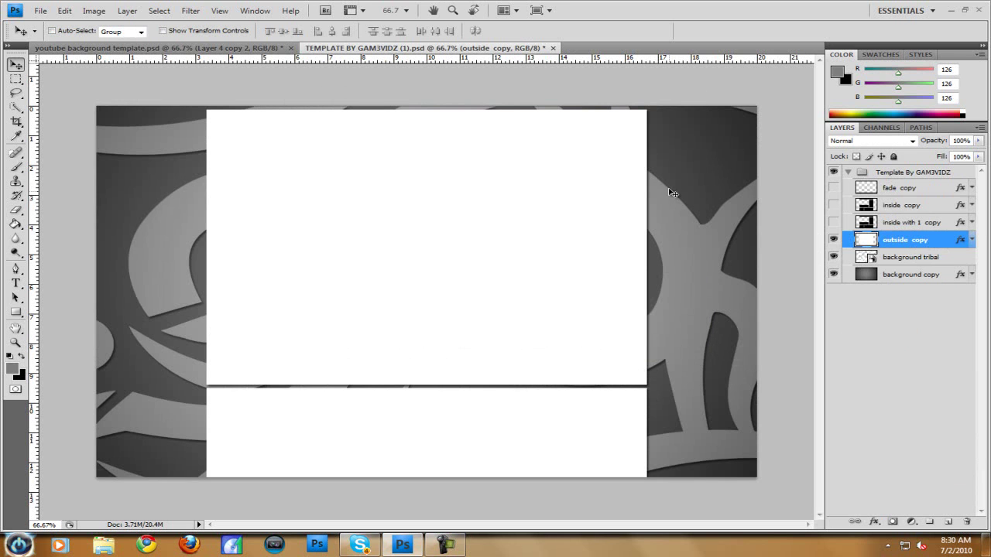
pyautogui.click(834, 223)
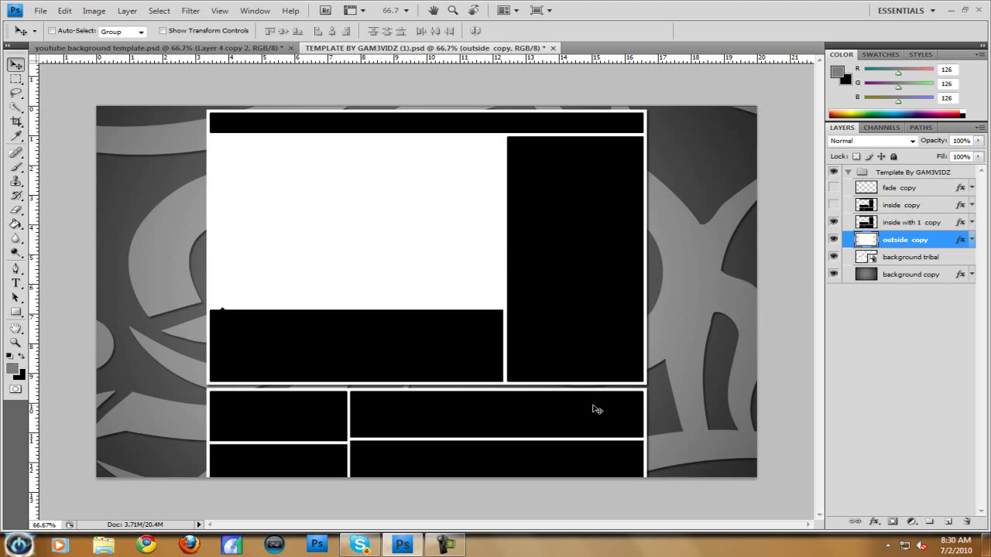
# Swap to inside copy and clip a duplicate, background copy 2, onto it.
pyautogui.click(834, 222)
pyautogui.click(834, 205)
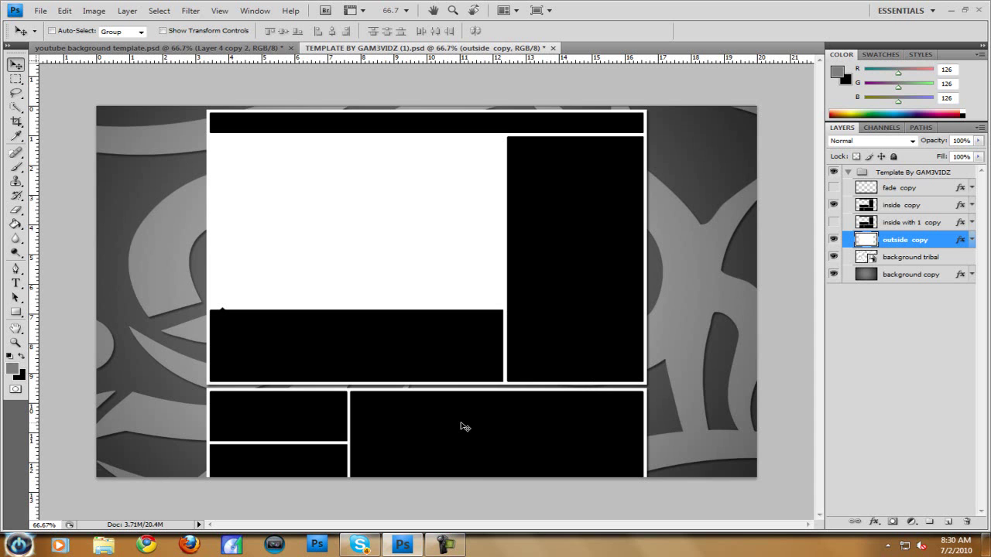
pyautogui.click(905, 280)
pyautogui.rightClick(903, 280)
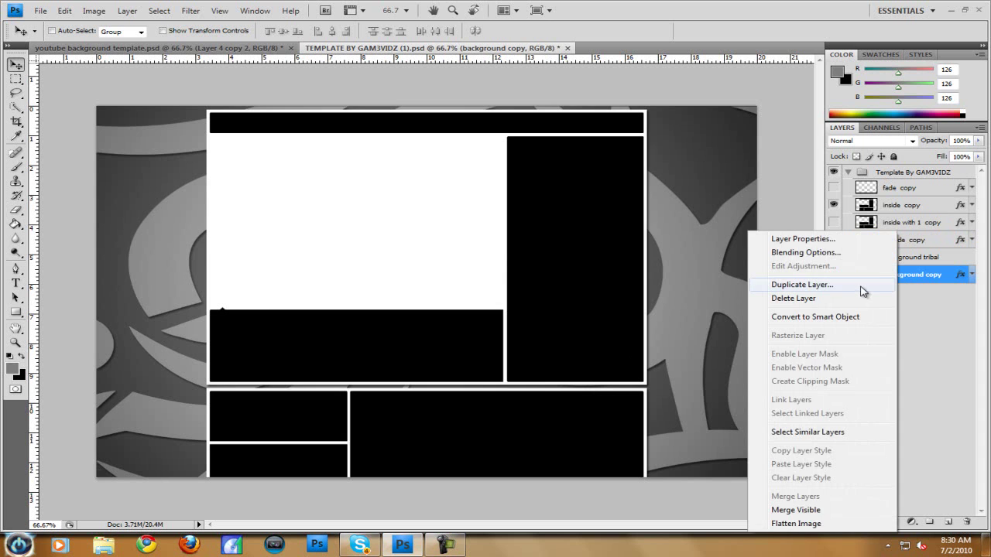
pyautogui.click(861, 287)
pyautogui.click(629, 166)
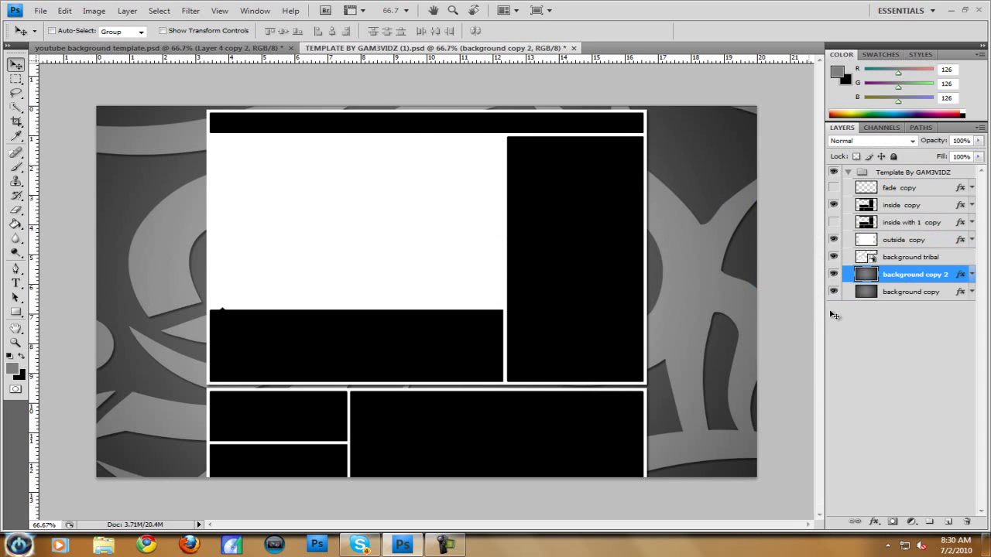
pyautogui.moveTo(891, 277); pyautogui.dragTo(924, 208)
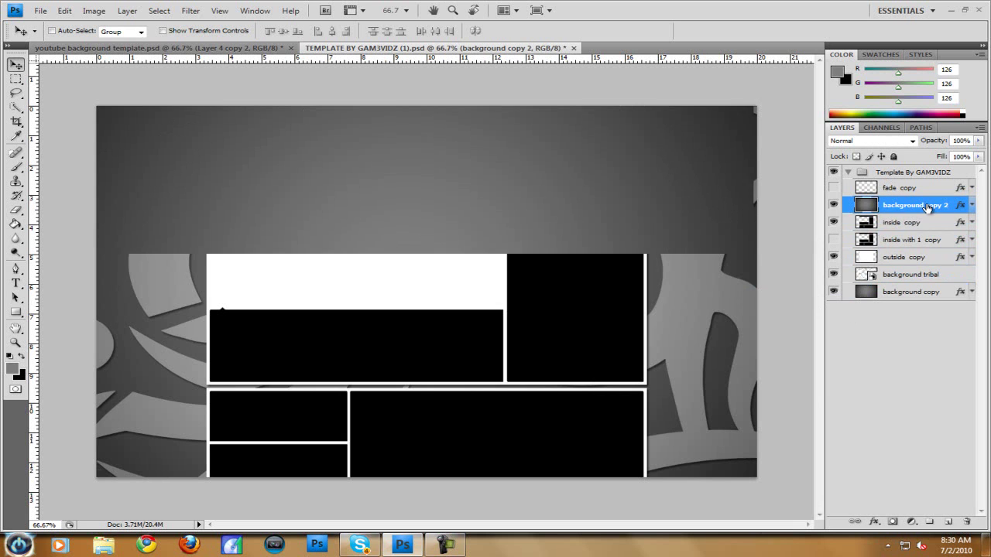
pyautogui.rightClick(924, 206)
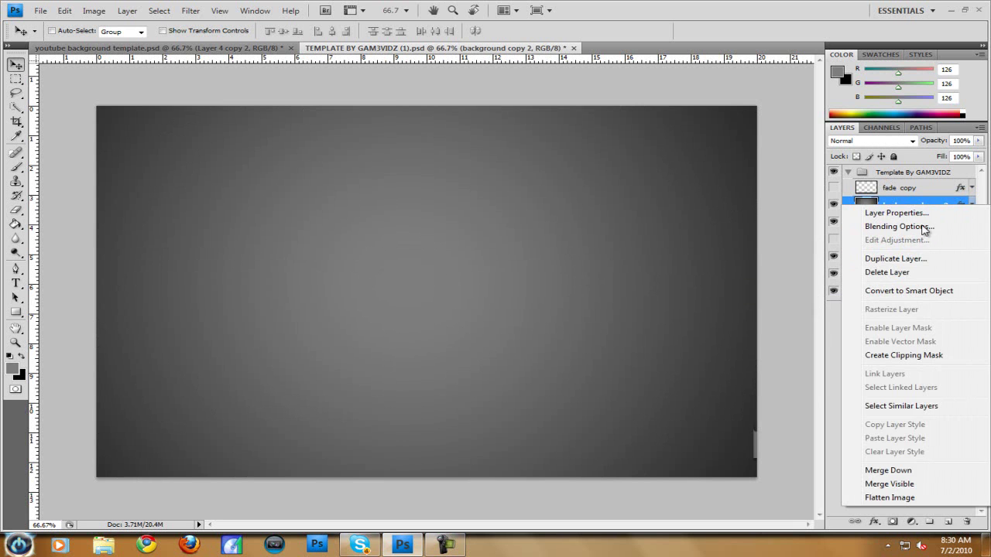
pyautogui.click(890, 356)
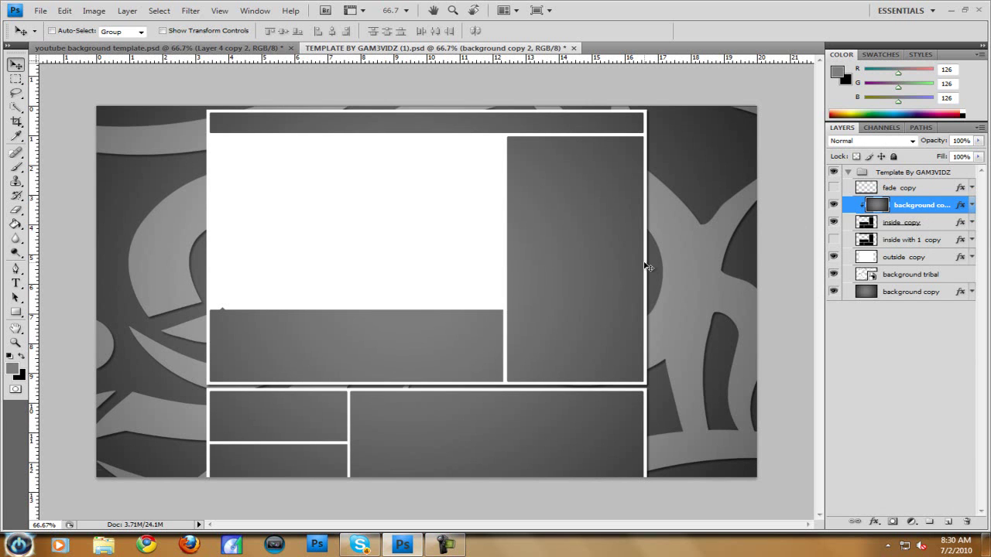
# Add a Drop Shadow layer style to the inside copy panels.
pyautogui.doubleClick(939, 225)
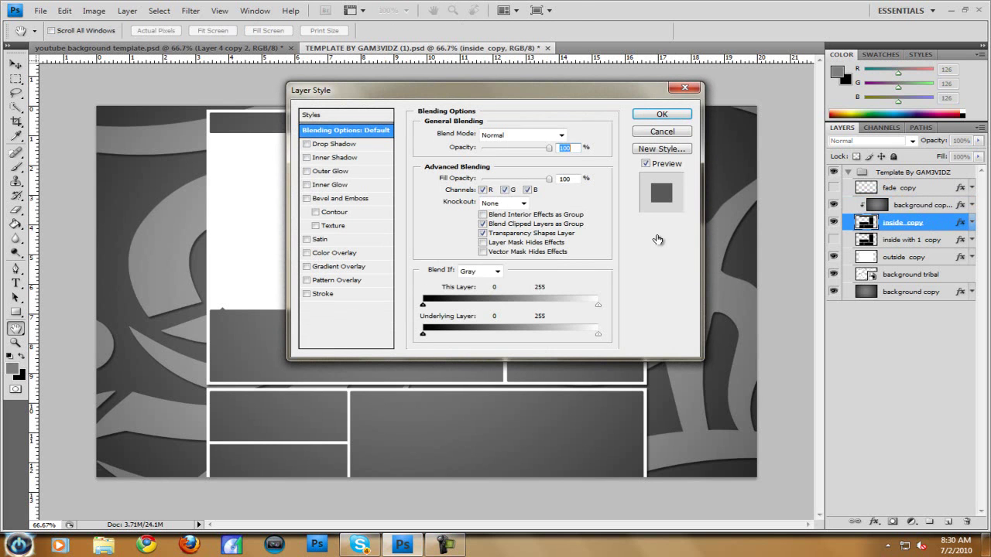
pyautogui.click(306, 144)
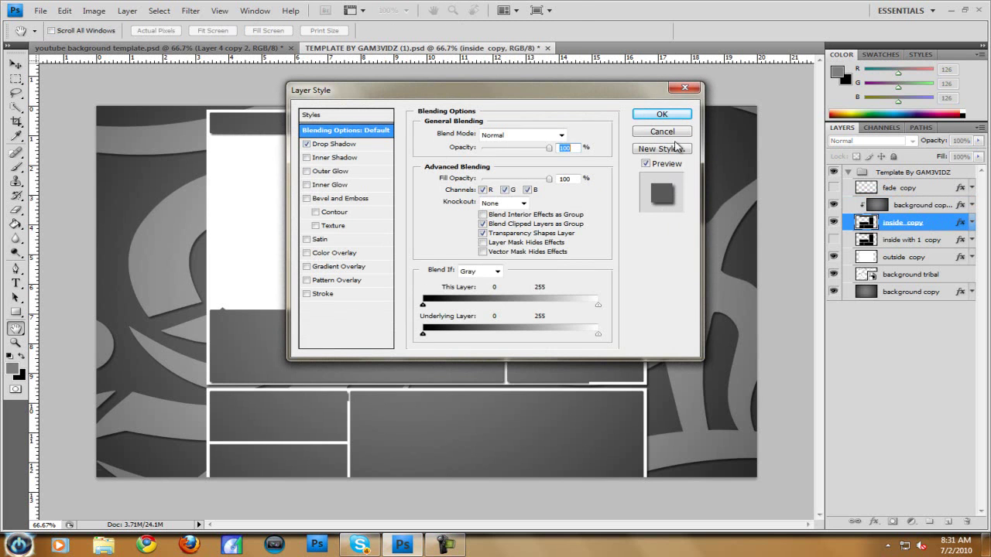
pyautogui.click(662, 114)
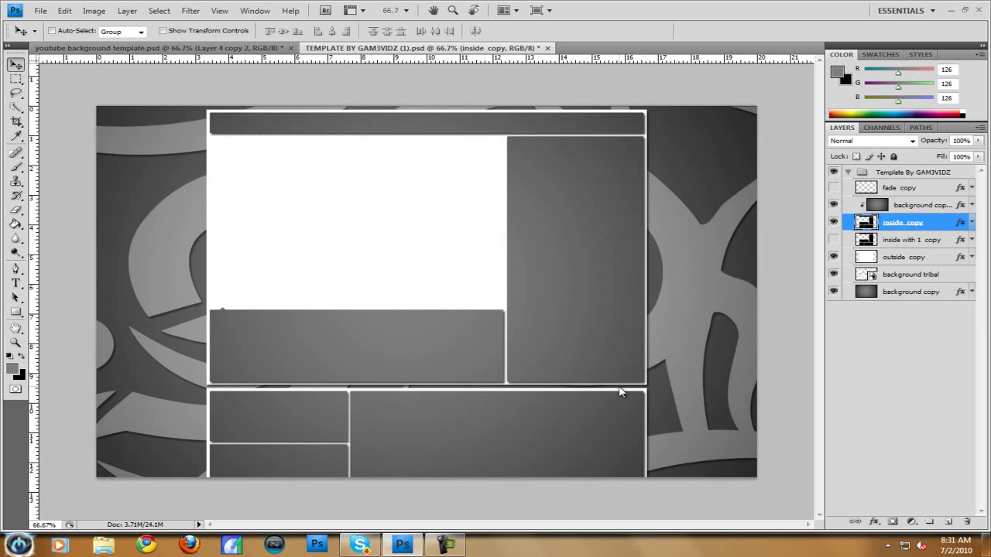
# Sample a darker gray from the canvas as the foreground colour.
pyautogui.click(835, 189)
pyautogui.click(11, 372)
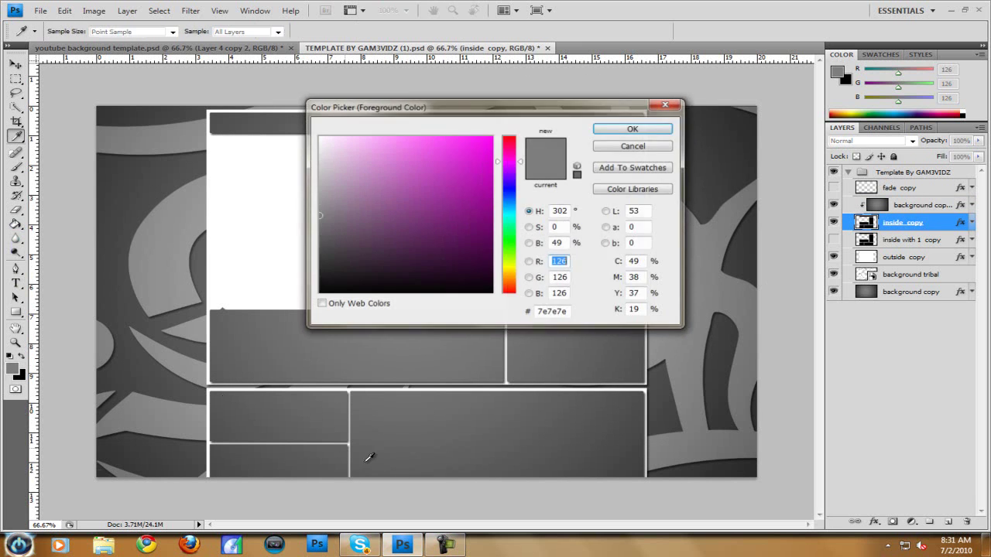
pyautogui.click(488, 465)
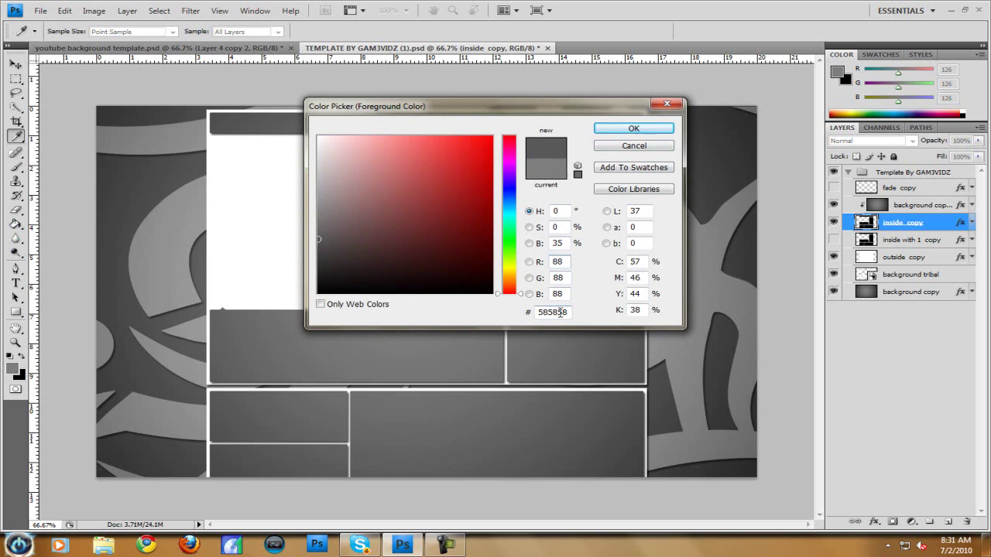
pyautogui.click(648, 129)
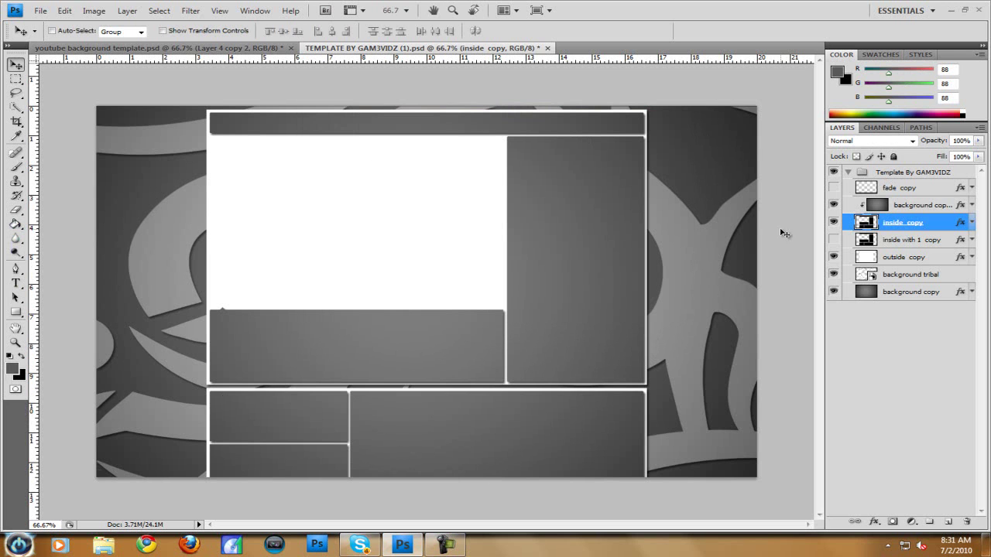
# Show the fade copy layer and give it a #585858 gray Color Overlay.
pyautogui.click(834, 188)
pyautogui.click(937, 191)
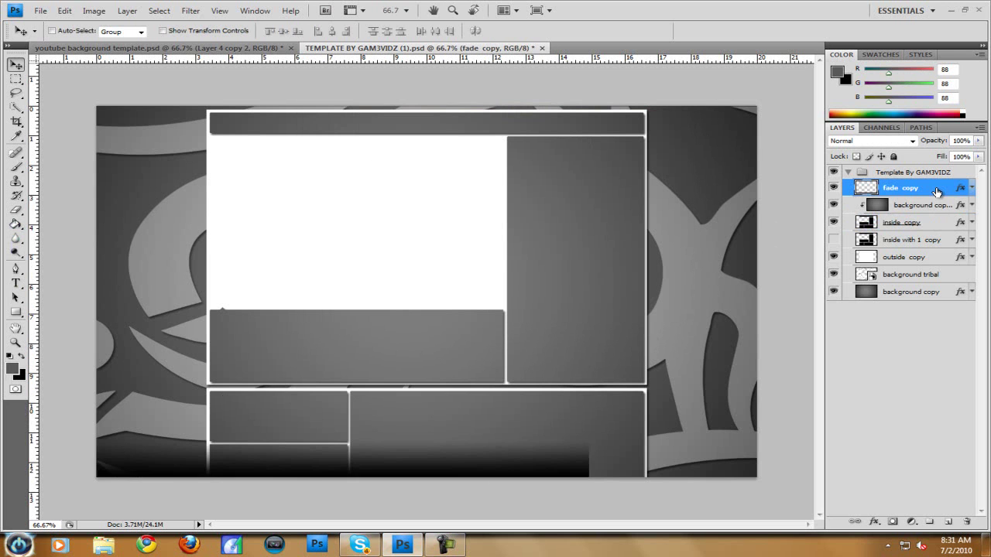
pyautogui.doubleClick(937, 191)
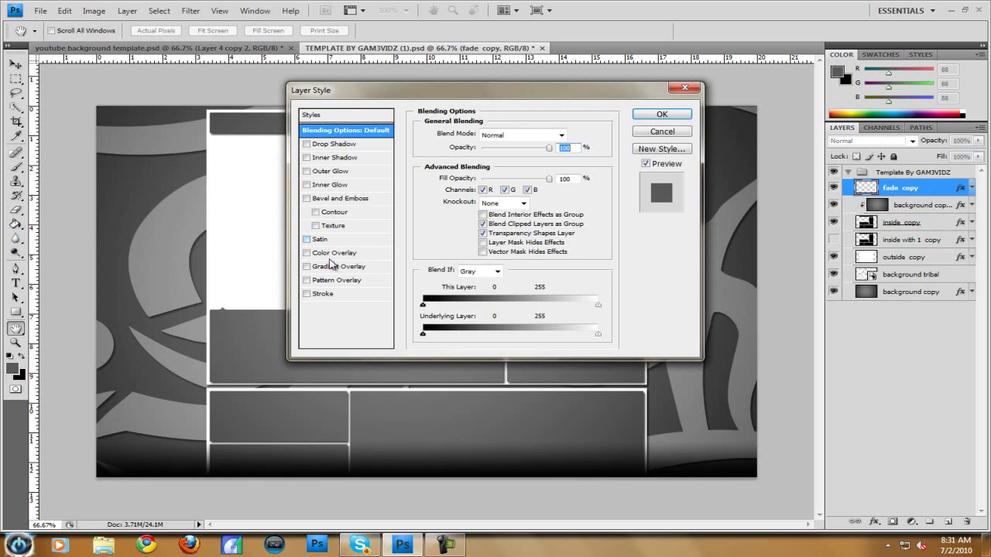
pyautogui.click(331, 256)
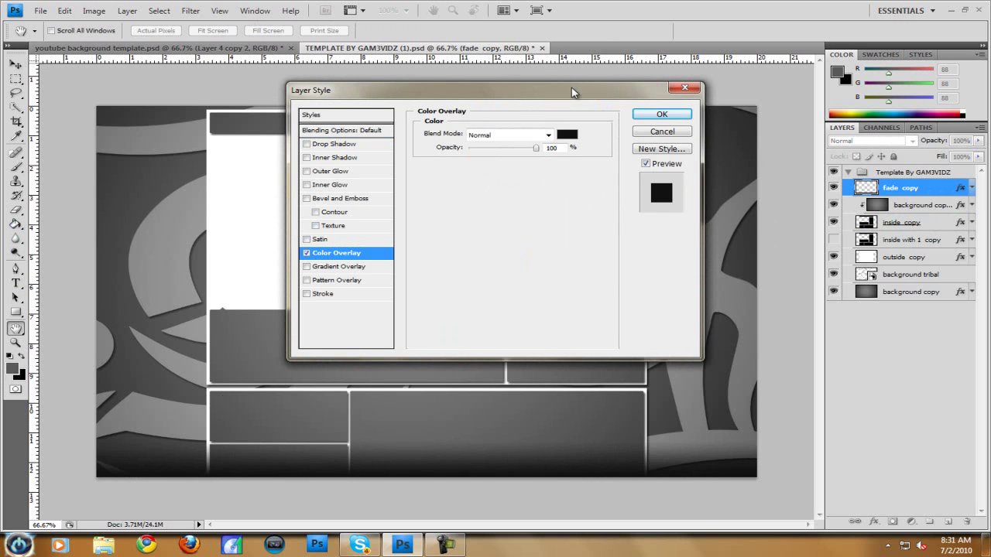
pyautogui.click(573, 135)
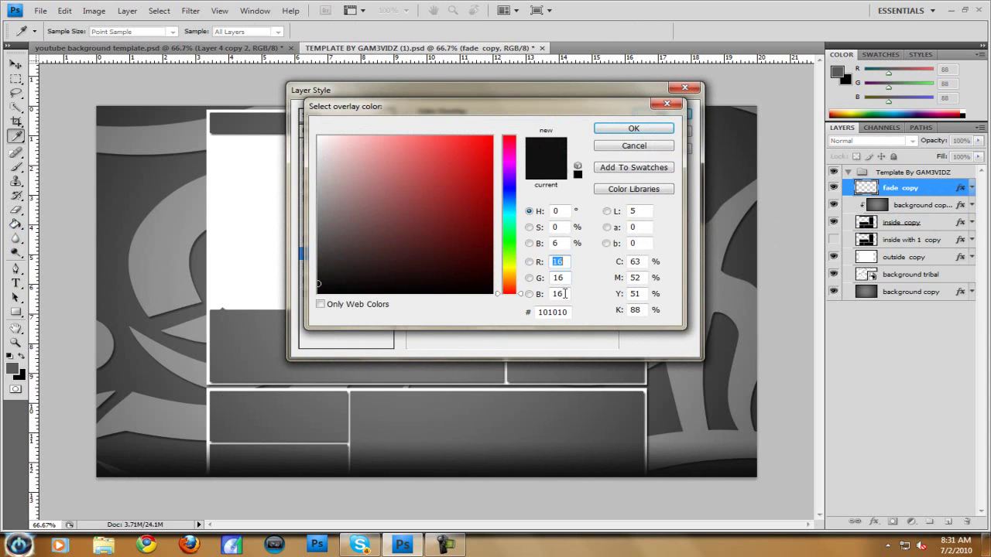
pyautogui.doubleClick(561, 313)
pyautogui.write('5')
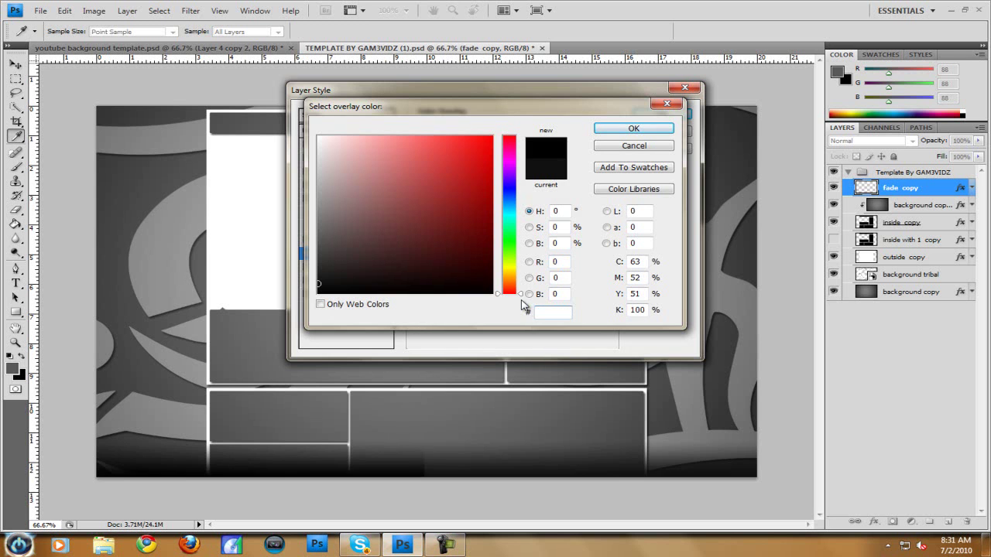
pyautogui.write('85858')
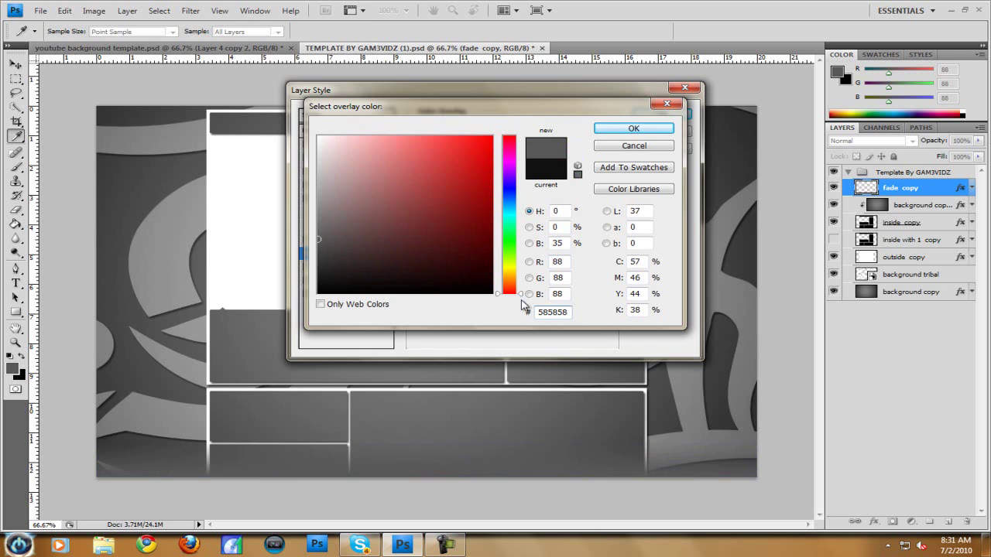
pyautogui.click(615, 129)
pyautogui.click(692, 116)
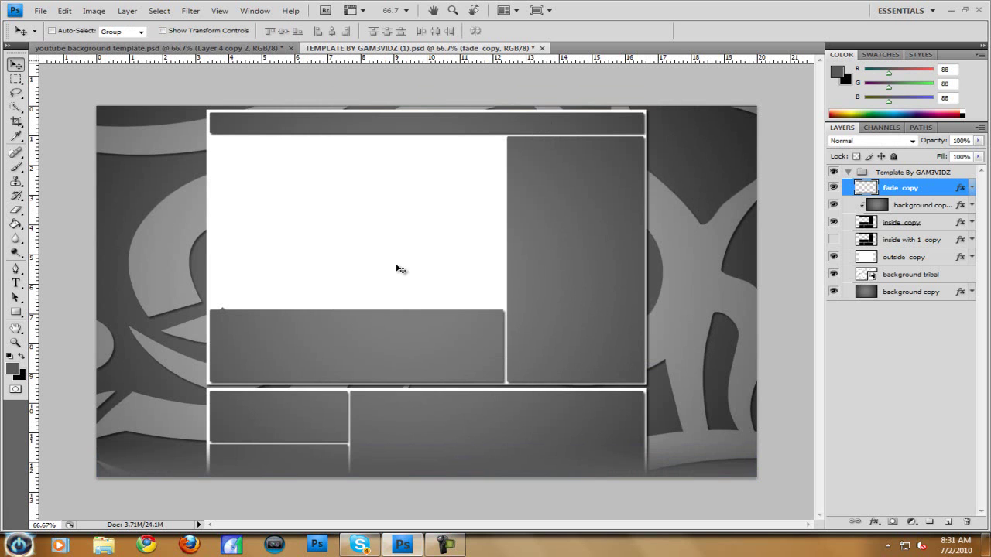
# Type GAM3VIDZ in the lower panel with a 'Ste…' font, set to all caps.
pyautogui.click(15, 283)
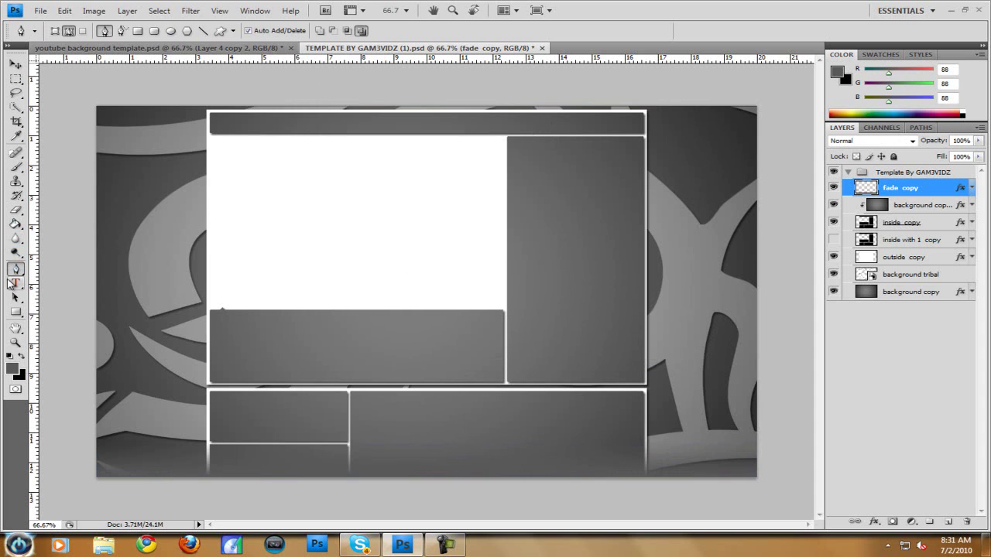
pyautogui.click(345, 370)
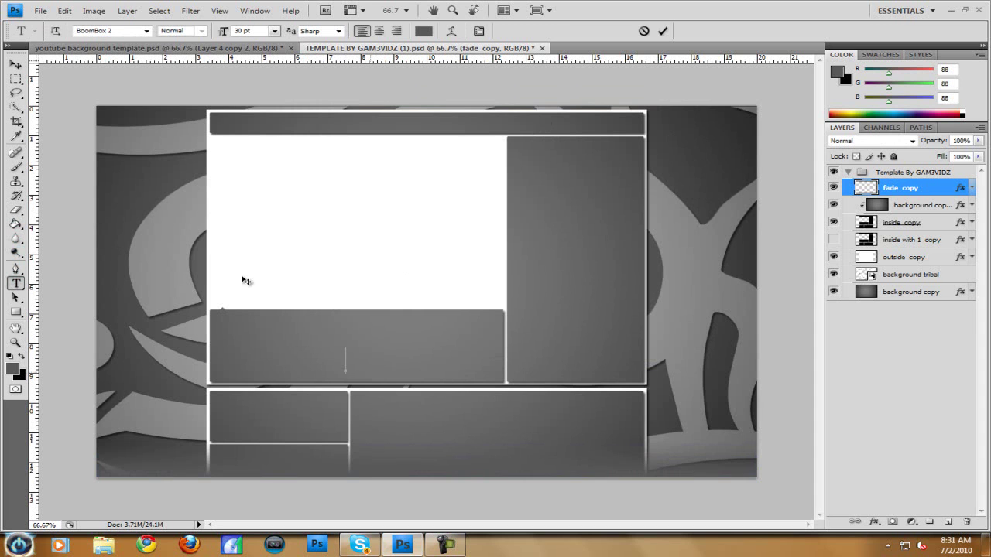
pyautogui.click(128, 31)
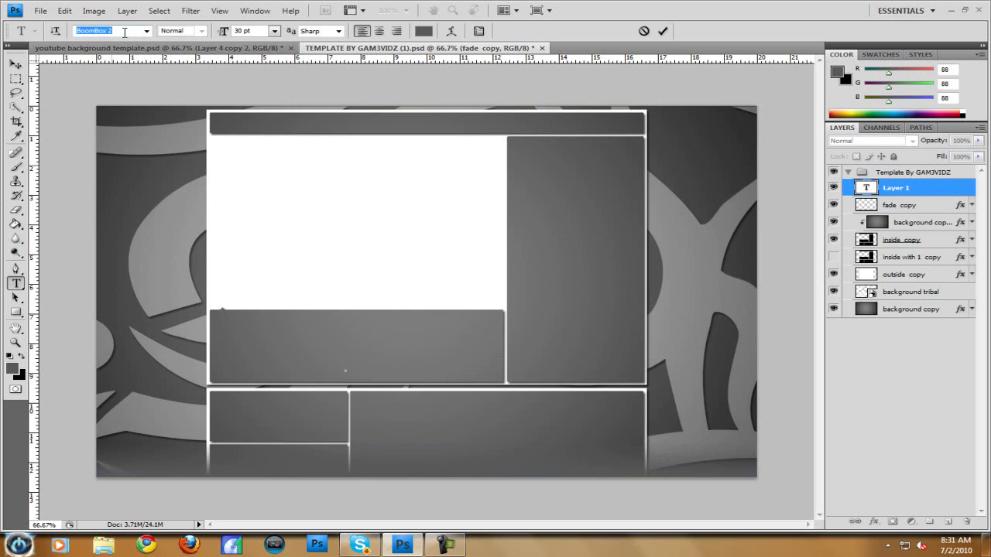
pyautogui.write('Stenha')
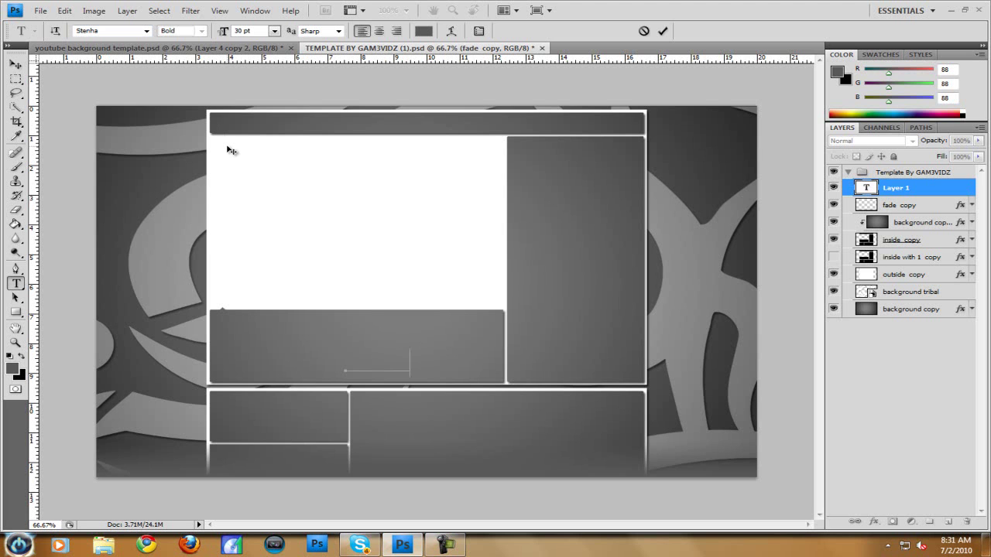
pyautogui.hotkey('ctrl', 'a')
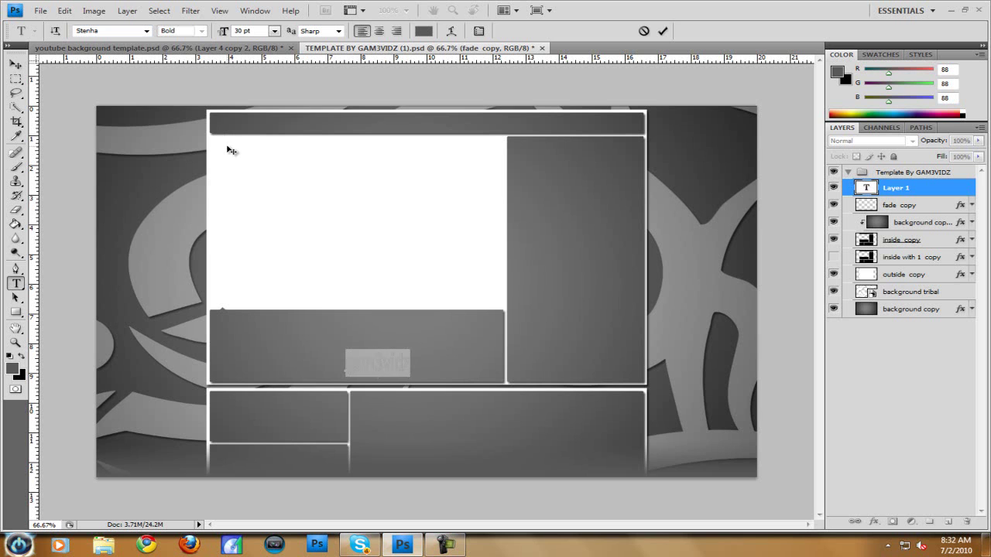
pyautogui.press('Left')
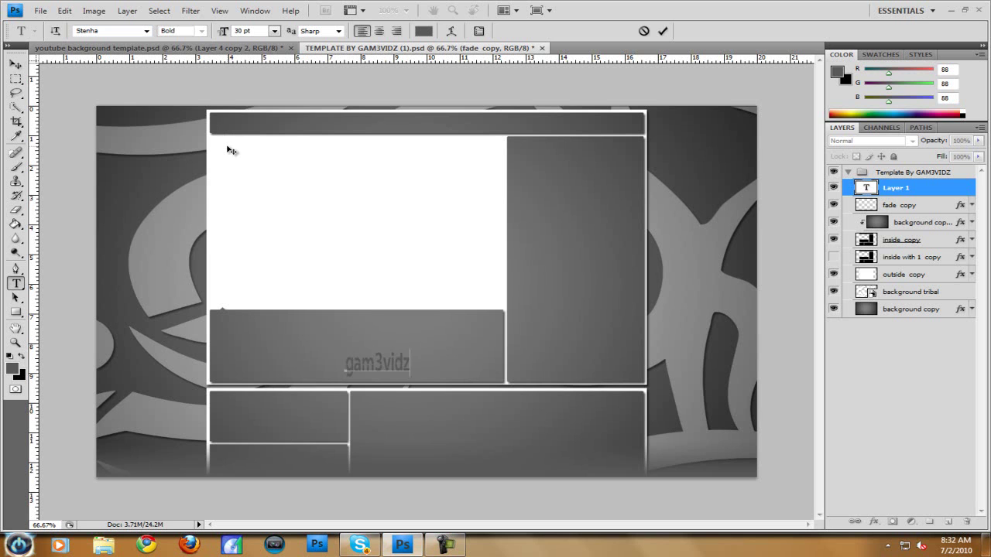
pyautogui.hotkey('ctrl', 'shift', 'k')
pyautogui.hotkey('ctrl', 'a')
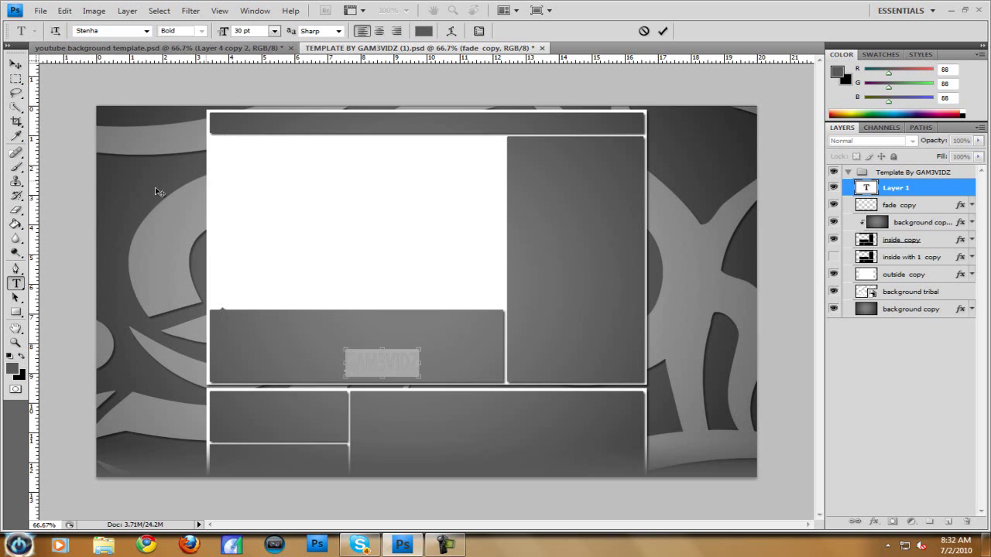
# Make the GAM3VIDZ text white and give its layer a drop shadow.
pyautogui.click(13, 369)
pyautogui.click(360, 190)
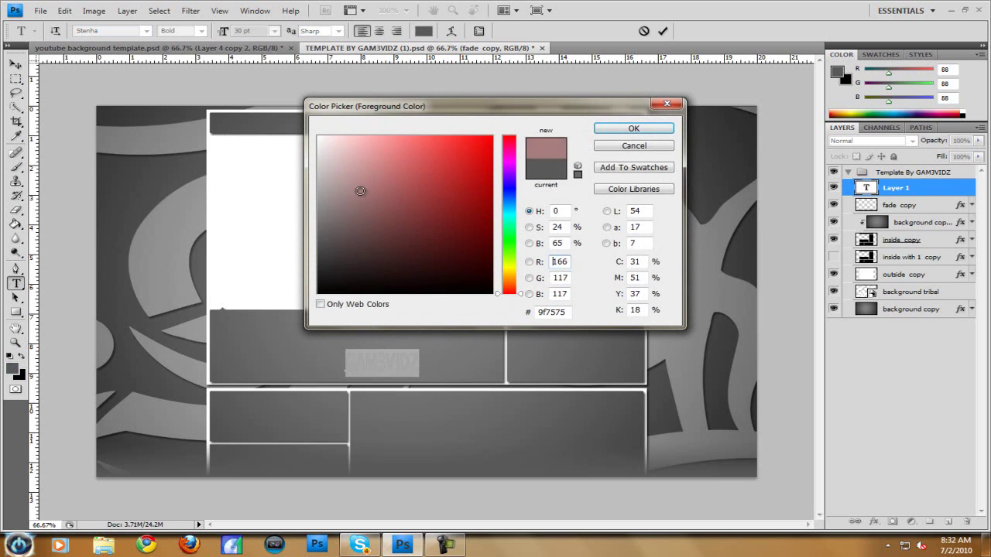
pyautogui.moveTo(360, 191); pyautogui.dragTo(316, 133)
pyautogui.click(634, 129)
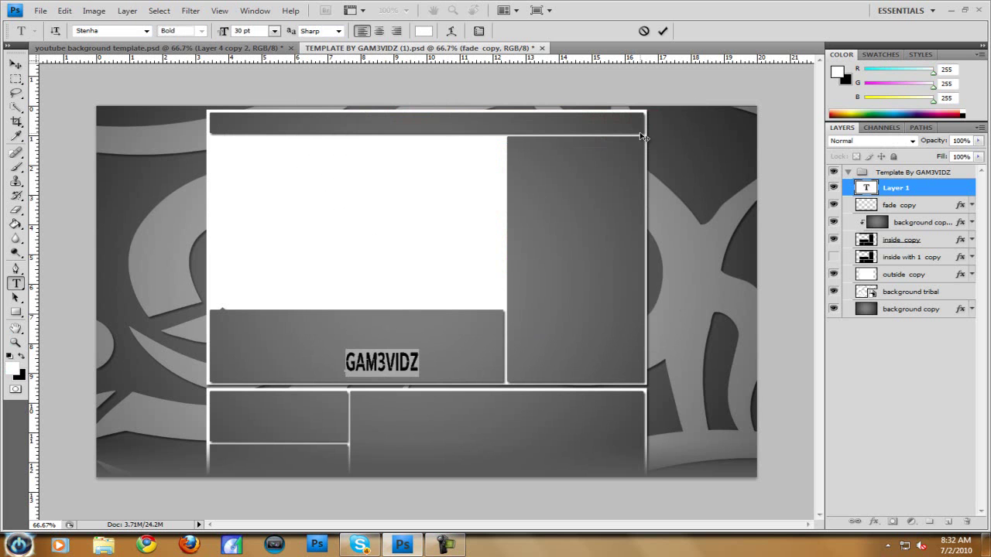
pyautogui.doubleClick(929, 191)
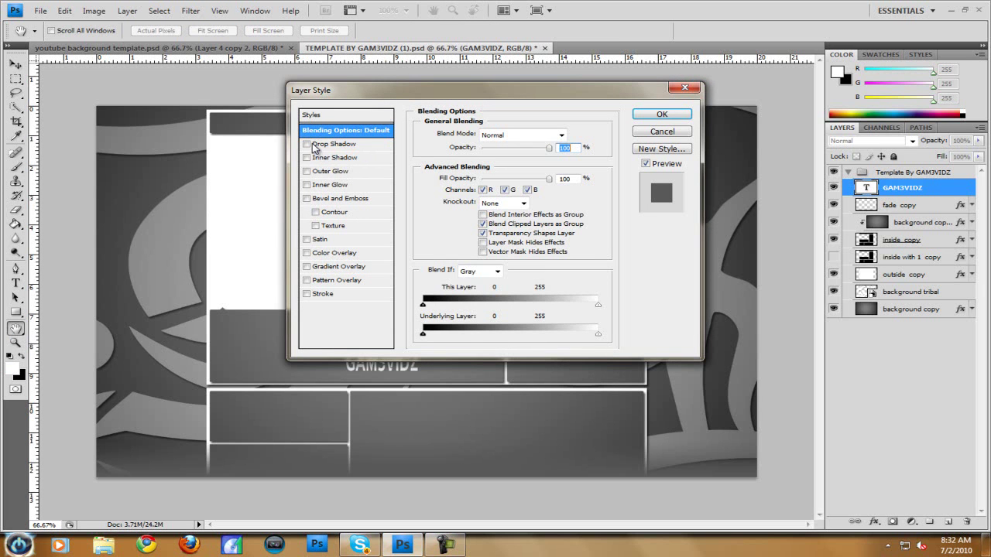
pyautogui.click(308, 145)
pyautogui.click(662, 114)
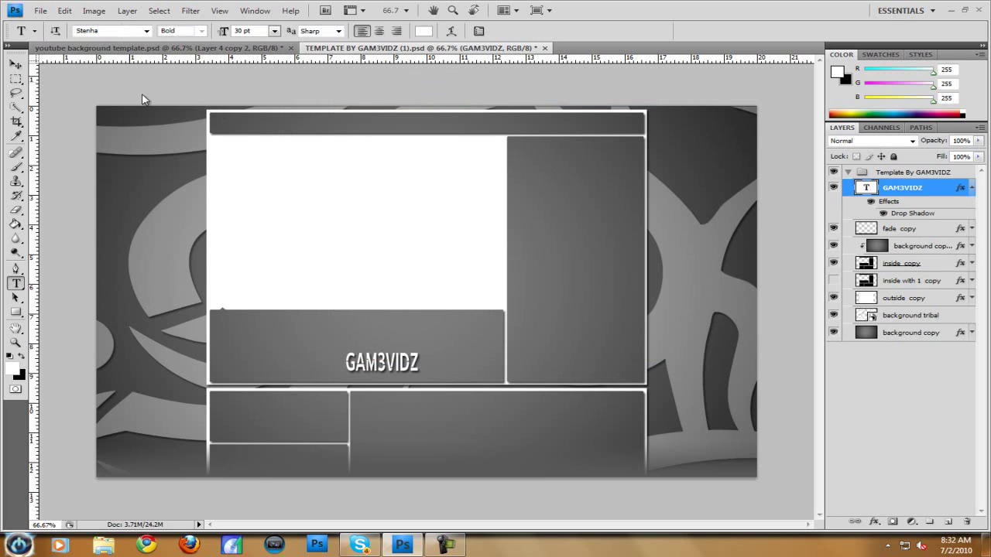
# Nudge and drag the GAM3VIDZ text into the lower-left panel's bottom-right corner.
pyautogui.click(17, 65)
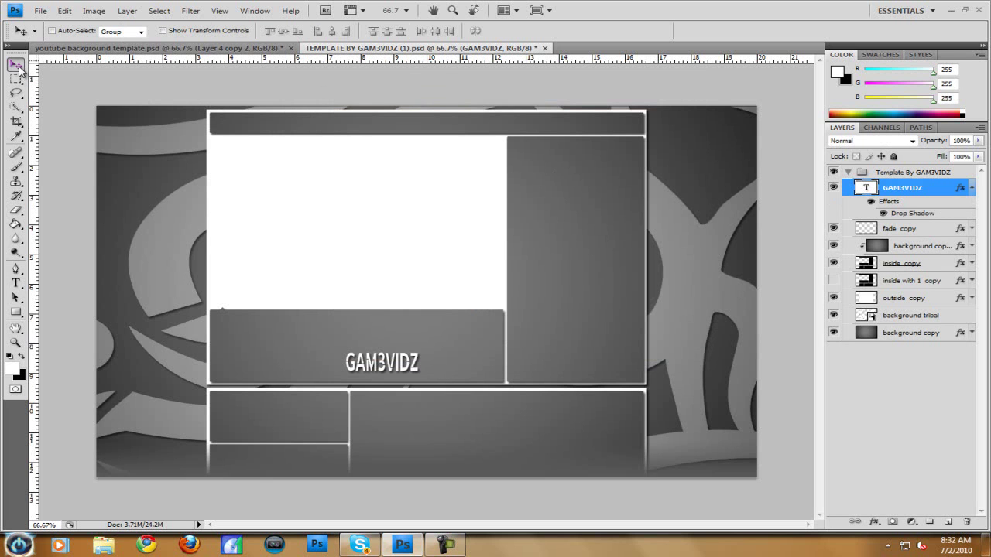
pyautogui.press('Down')
pyautogui.press('Right')
pyautogui.press('Down')
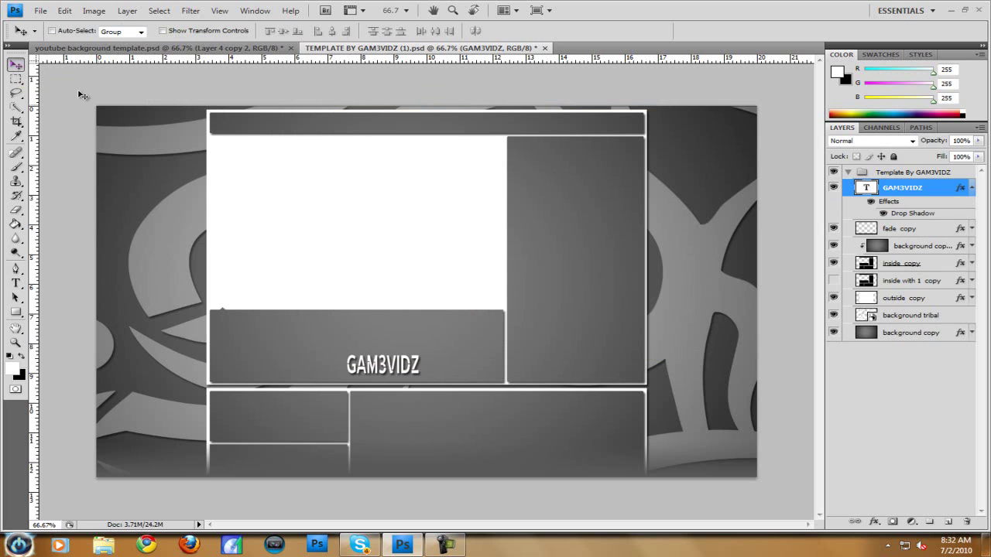
pyautogui.moveTo(434, 370); pyautogui.dragTo(467, 375)
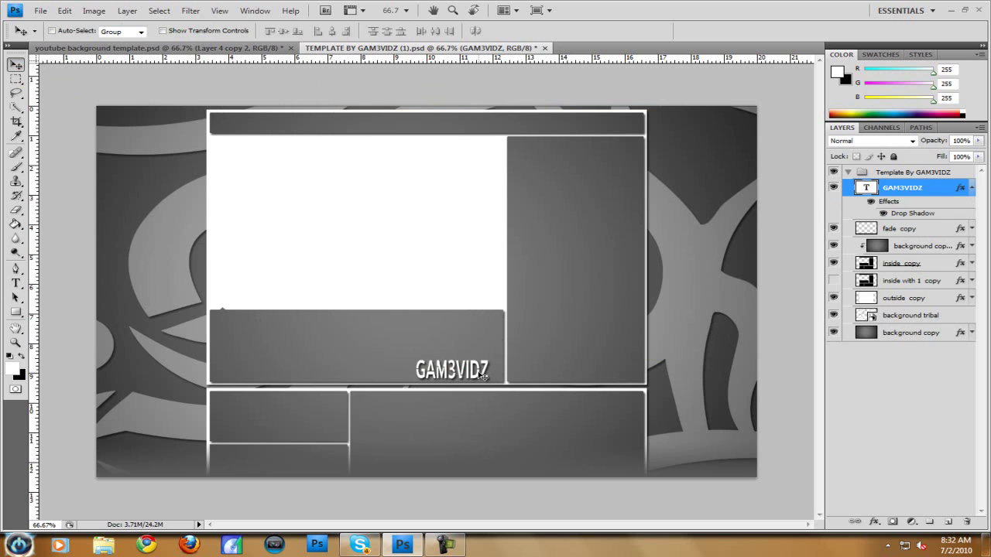
pyautogui.moveTo(481, 374); pyautogui.dragTo(482, 376)
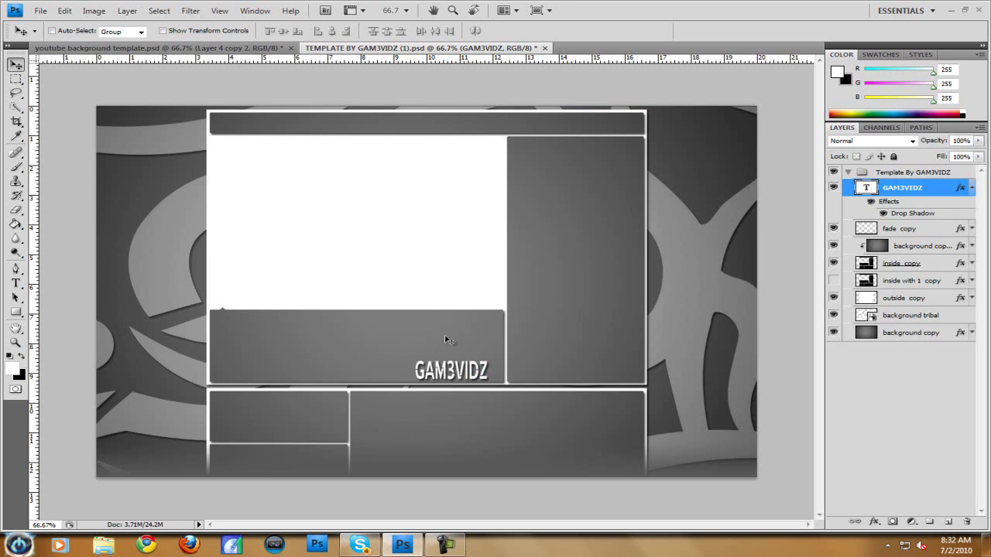
pyautogui.click(40, 11)
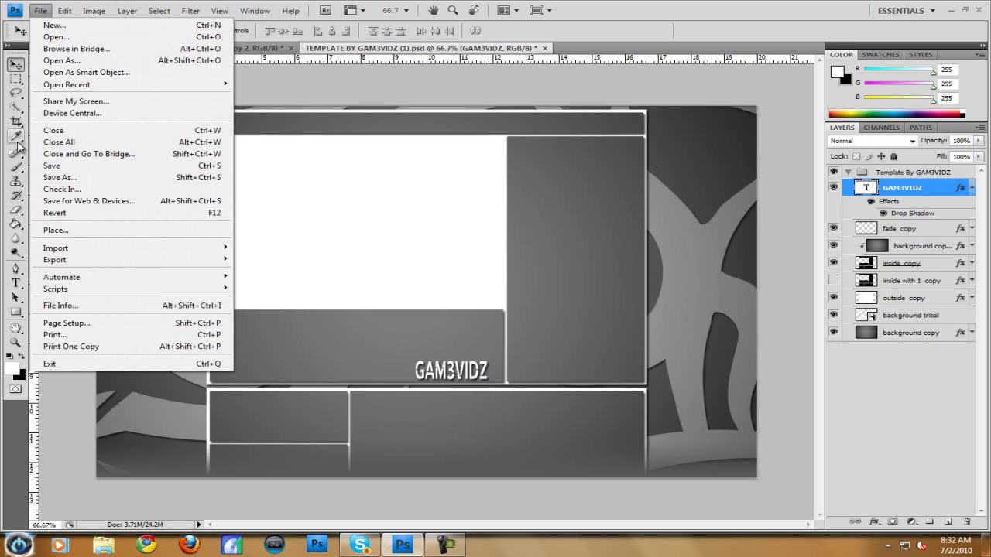
# Save the design as the MY YOUTUBEBG JPEG at Maximum quality 12.
pyautogui.click(55, 180)
pyautogui.click(393, 373)
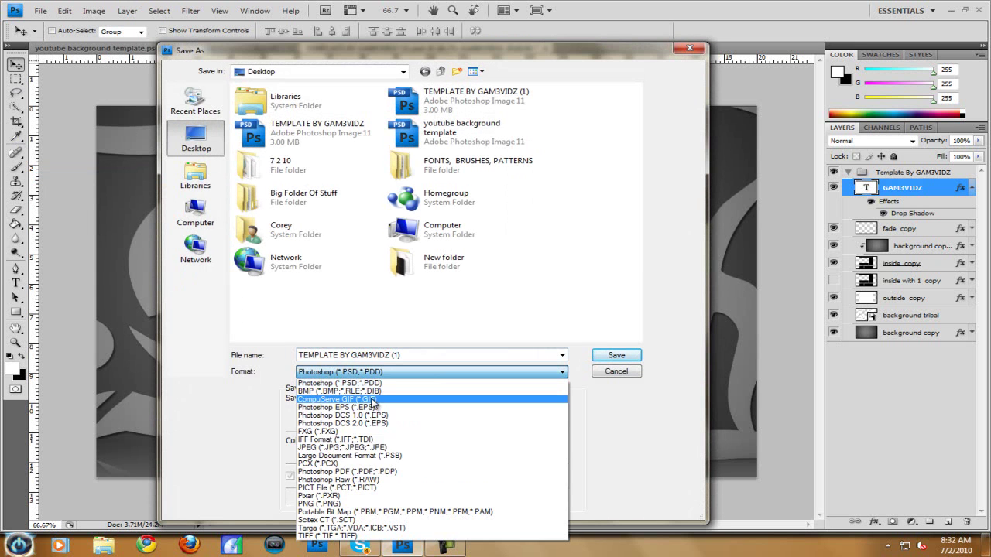
pyautogui.click(341, 448)
pyautogui.click(373, 355)
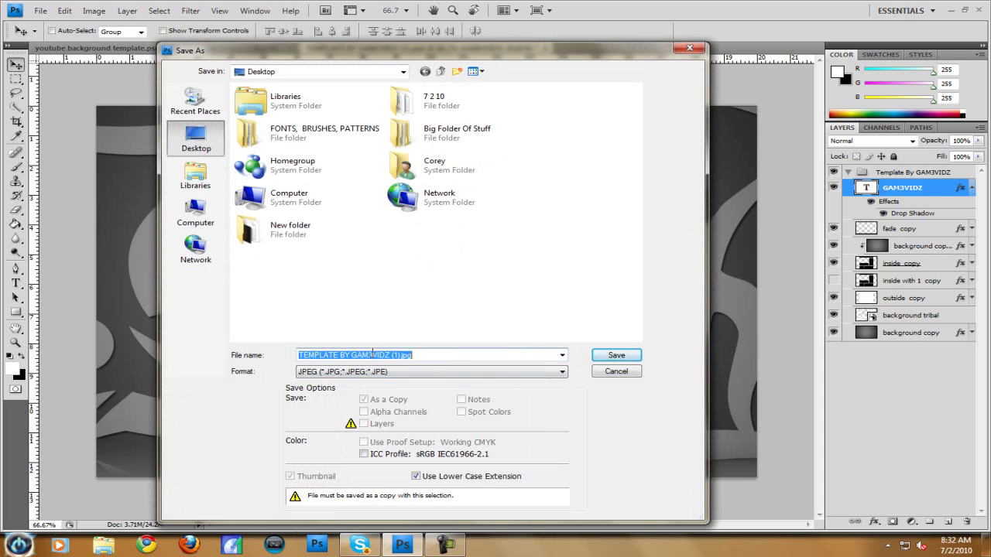
pyautogui.write('MY YOUTUBEB')
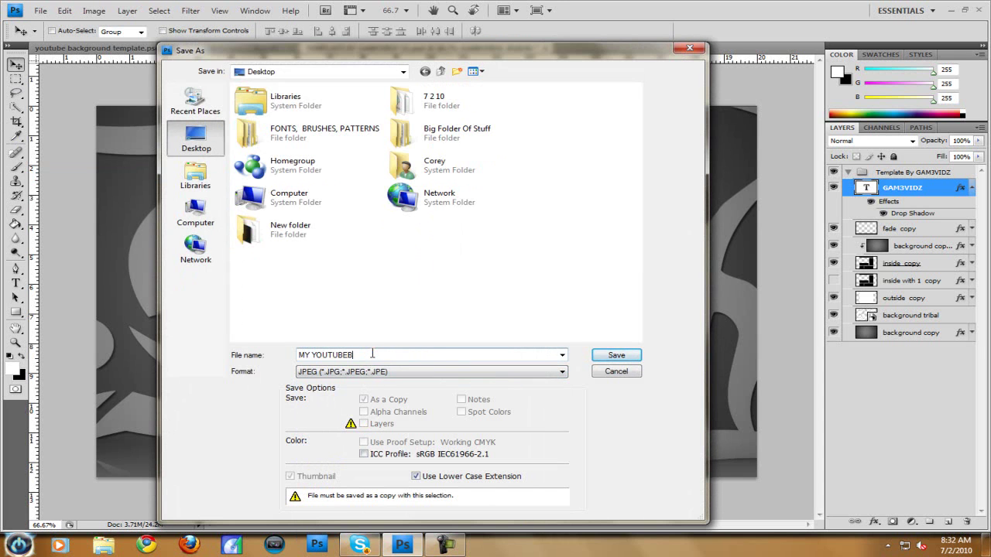
pyautogui.press('Return')
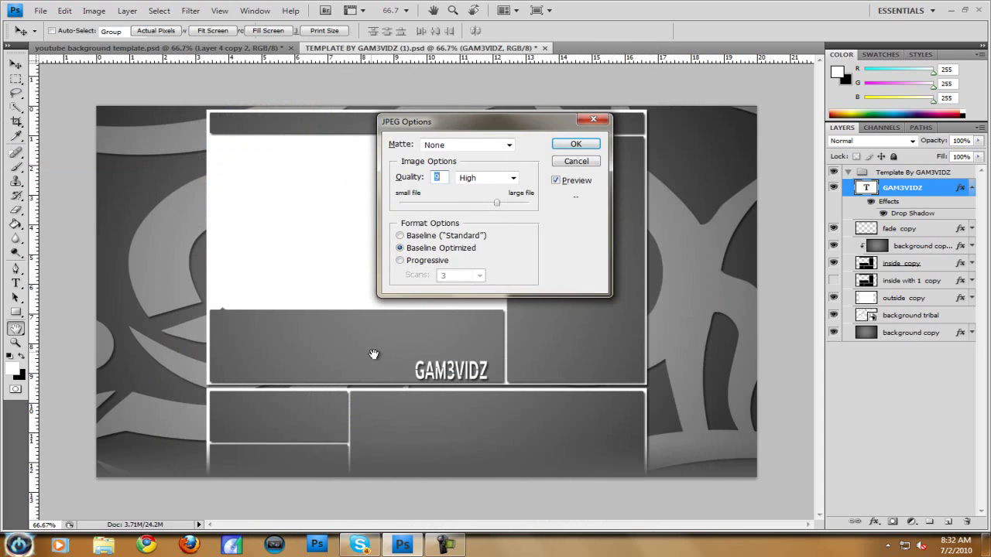
pyautogui.click(509, 203)
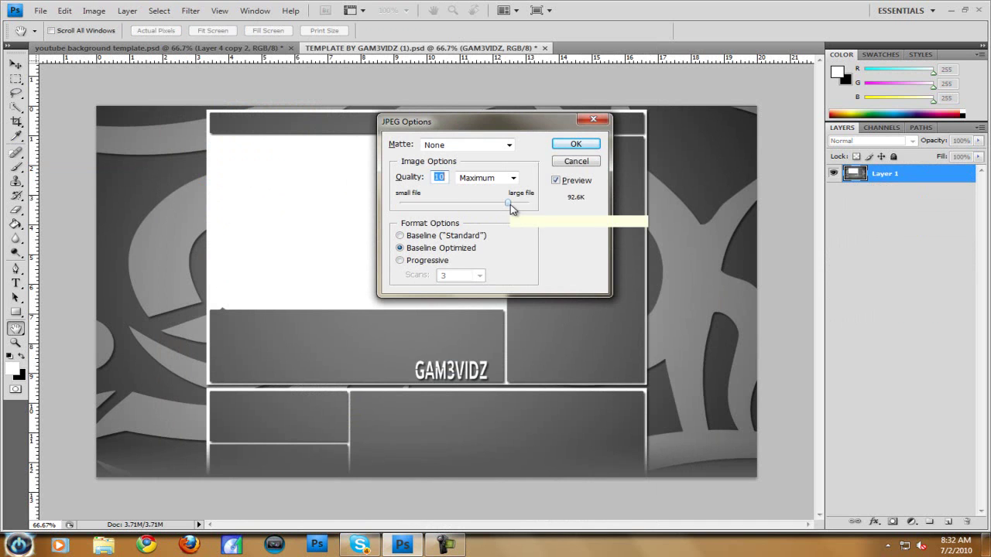
pyautogui.press('Up')
pyautogui.press('Up')
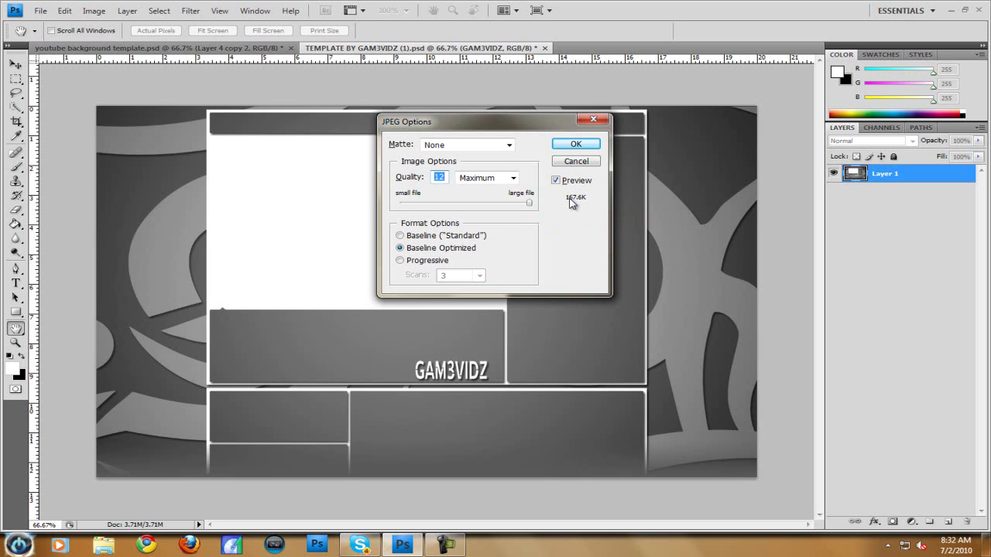
pyautogui.click(577, 144)
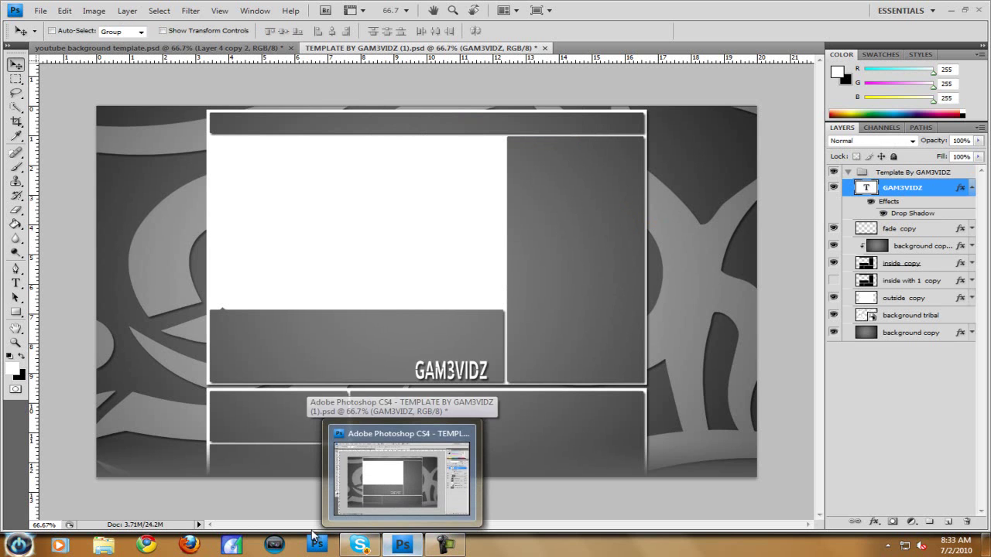
# Open the YouTube channel's advanced theme options and delete the current background image.
pyautogui.click(147, 545)
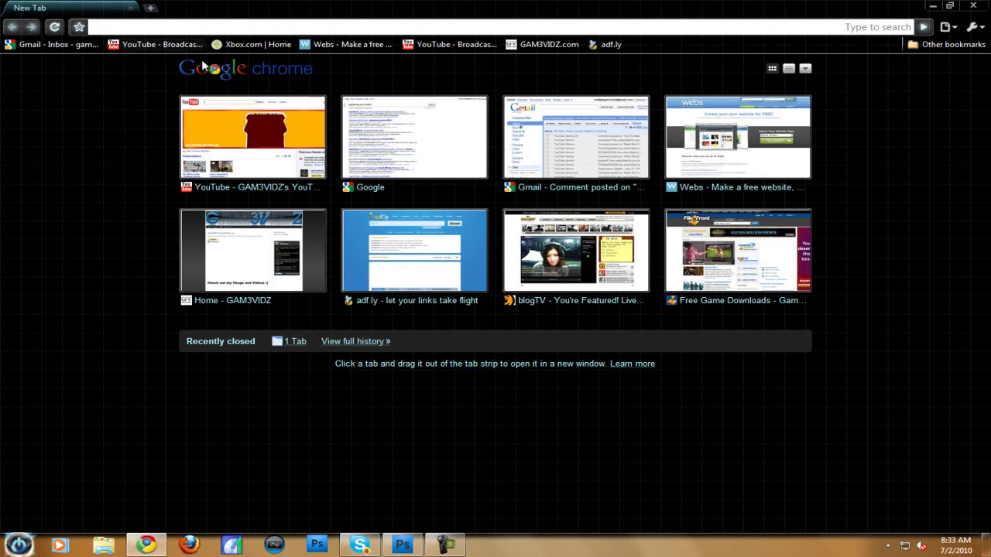
pyautogui.click(178, 45)
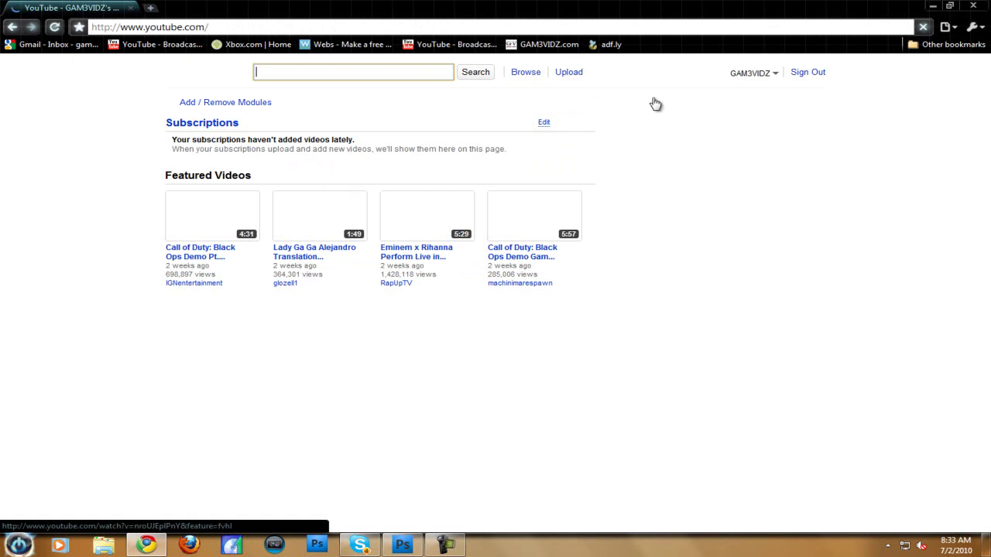
pyautogui.click(743, 75)
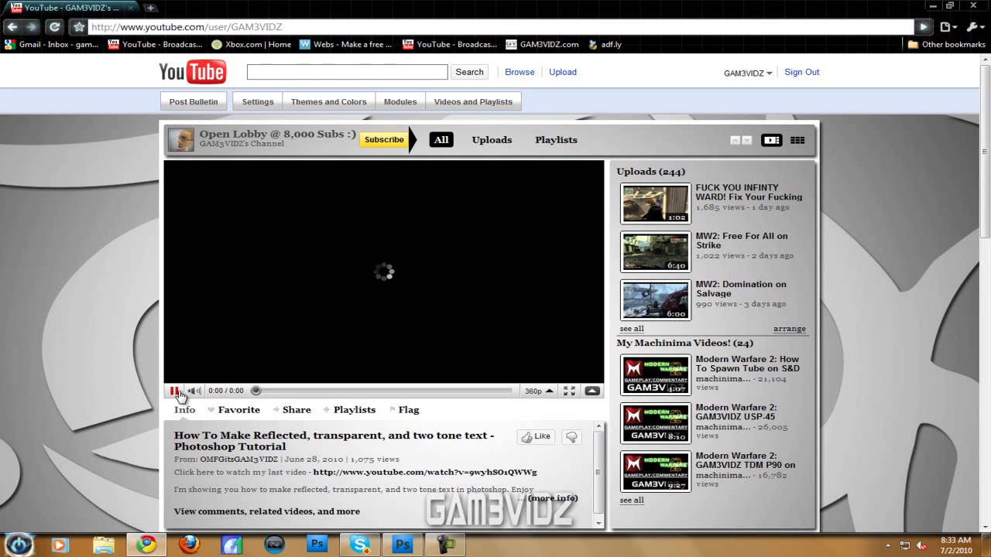
pyautogui.click(175, 392)
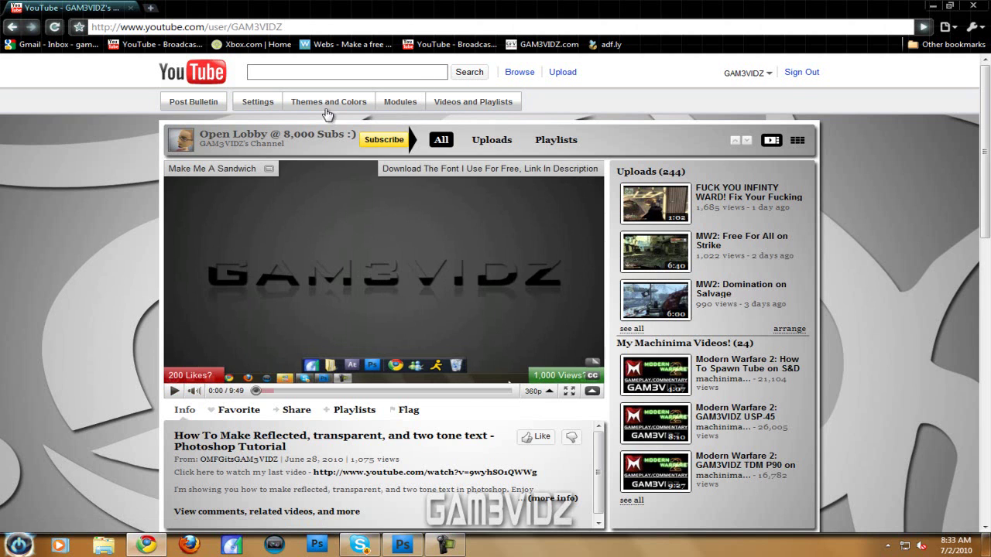
pyautogui.click(330, 104)
pyautogui.click(331, 255)
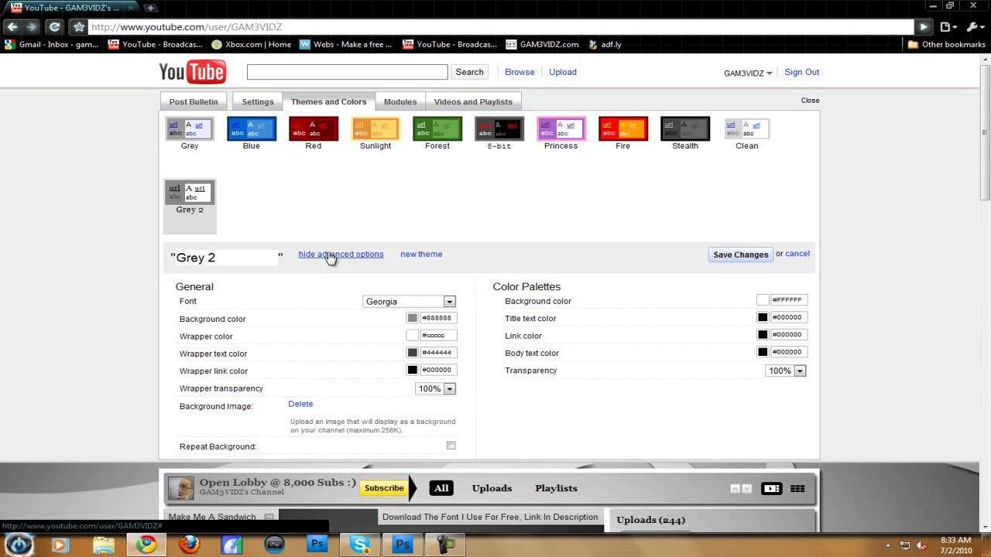
pyautogui.click(300, 404)
pyautogui.scroll(-2, 319, 374)
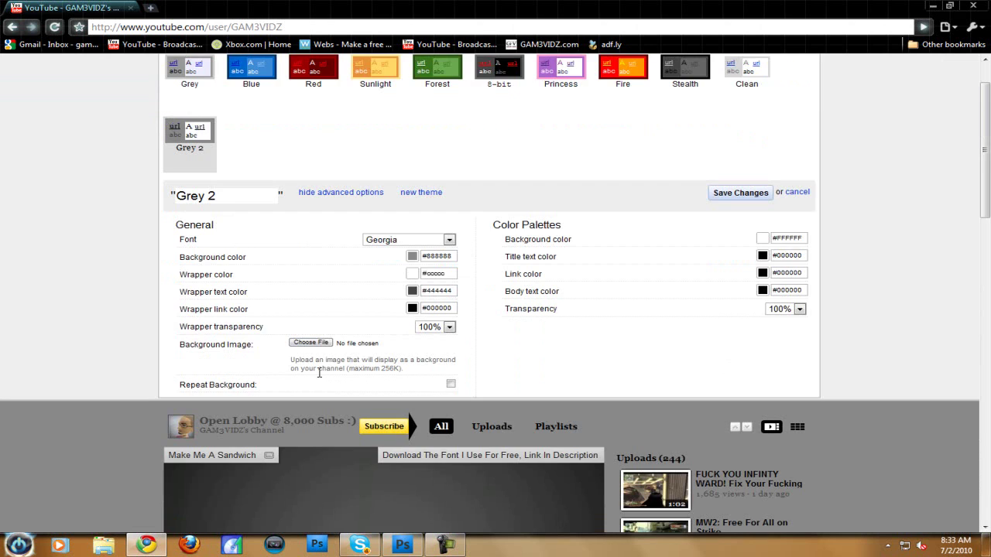
# Upload MY YOUTUBEBG as the channel background image and scroll to preview it.
pyautogui.click(324, 343)
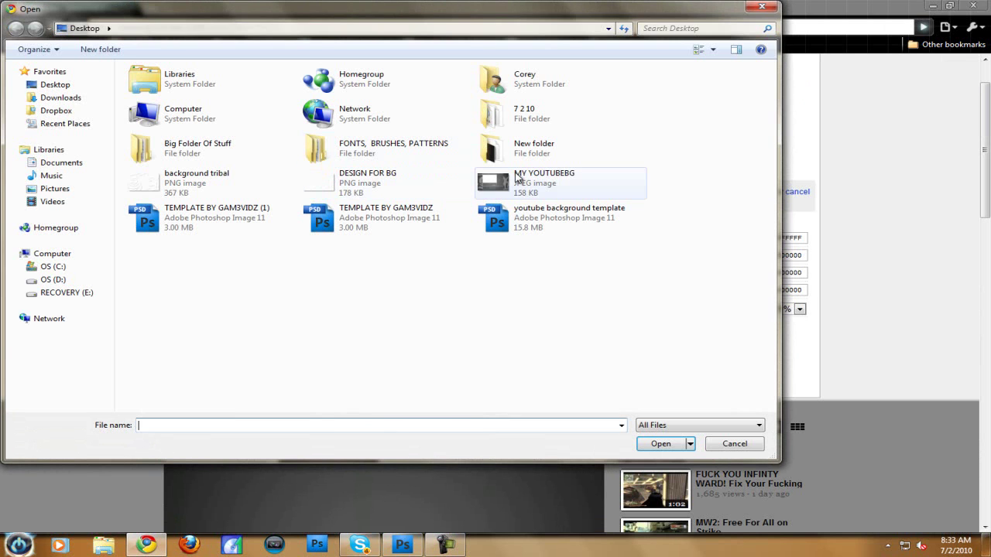
pyautogui.doubleClick(565, 179)
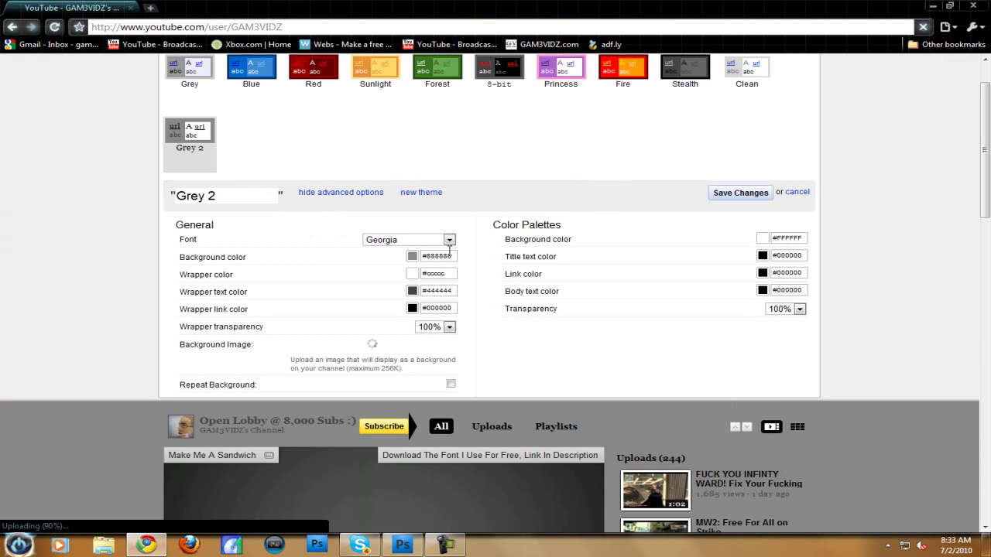
pyautogui.scroll(-3, 449, 247)
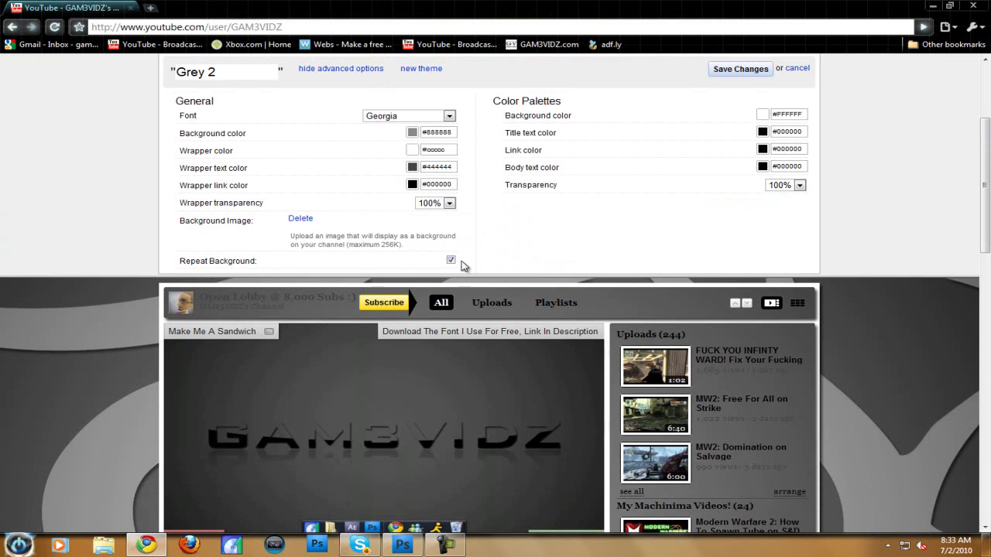
pyautogui.scroll(-12, 542, 311)
pyautogui.scroll(6, 542, 310)
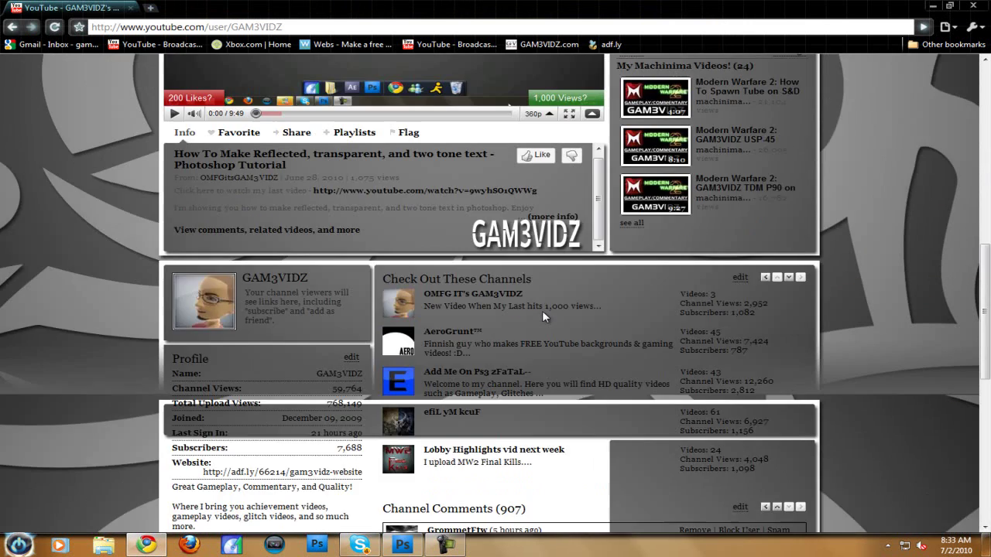
pyautogui.scroll(7, 542, 311)
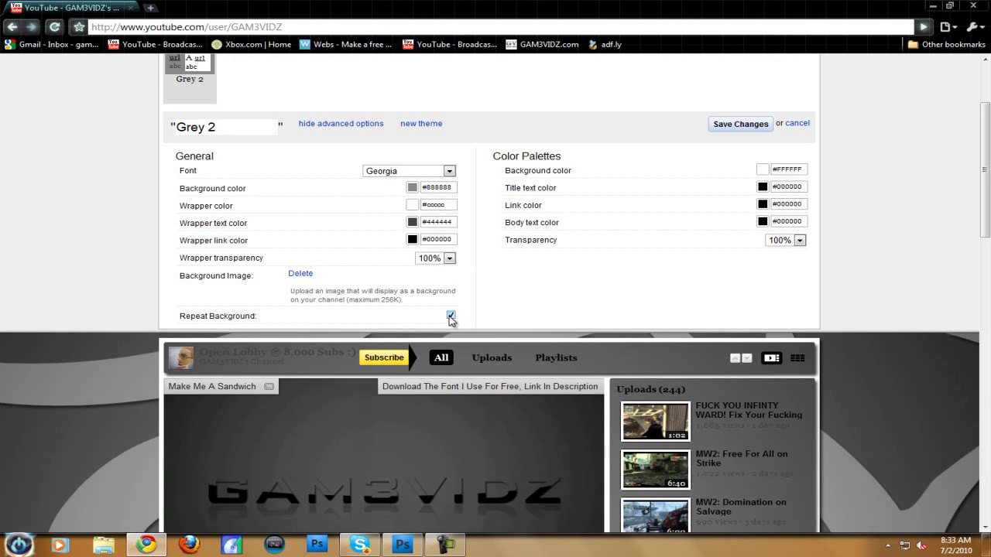
# Try None for wrapper and palette transparency, then return both to 100%.
pyautogui.click(449, 260)
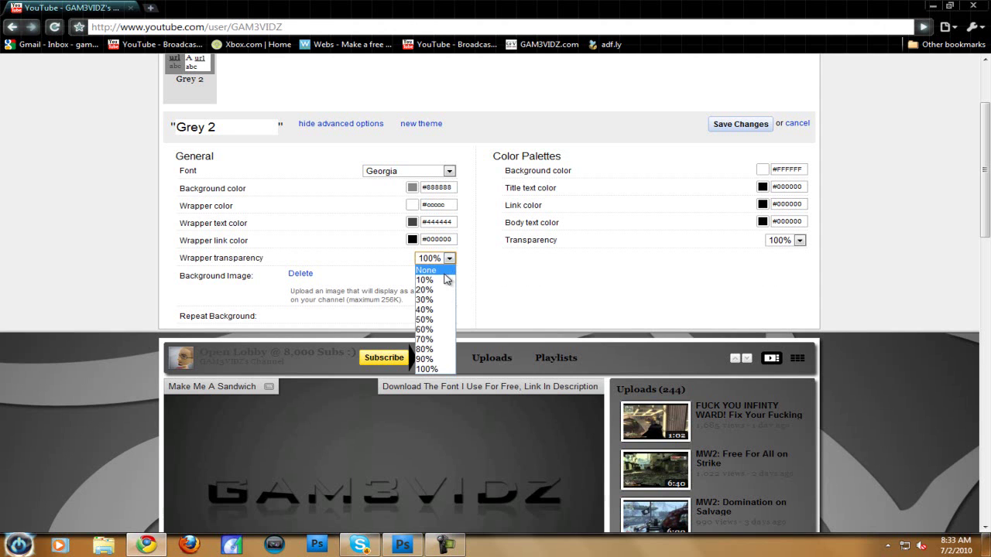
pyautogui.click(445, 274)
pyautogui.click(449, 261)
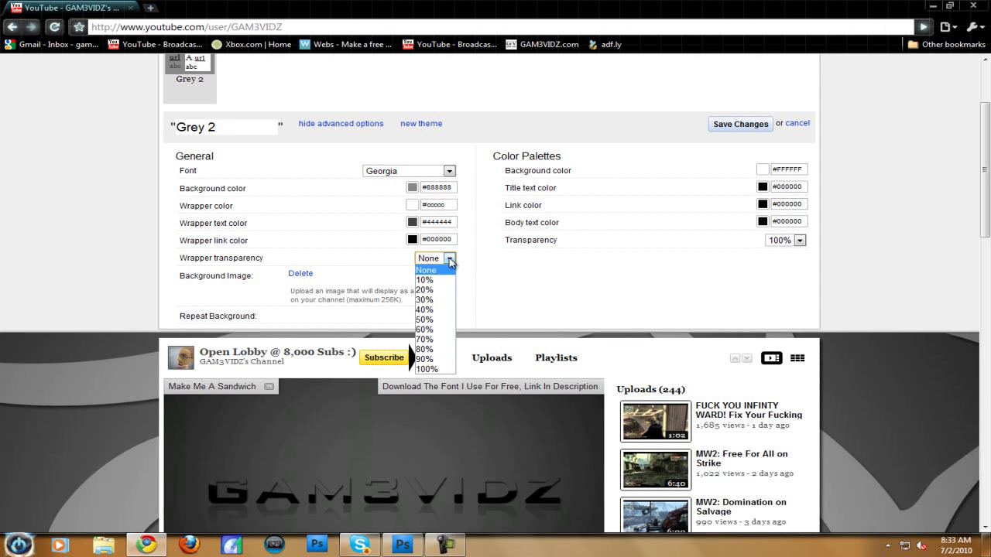
pyautogui.click(439, 369)
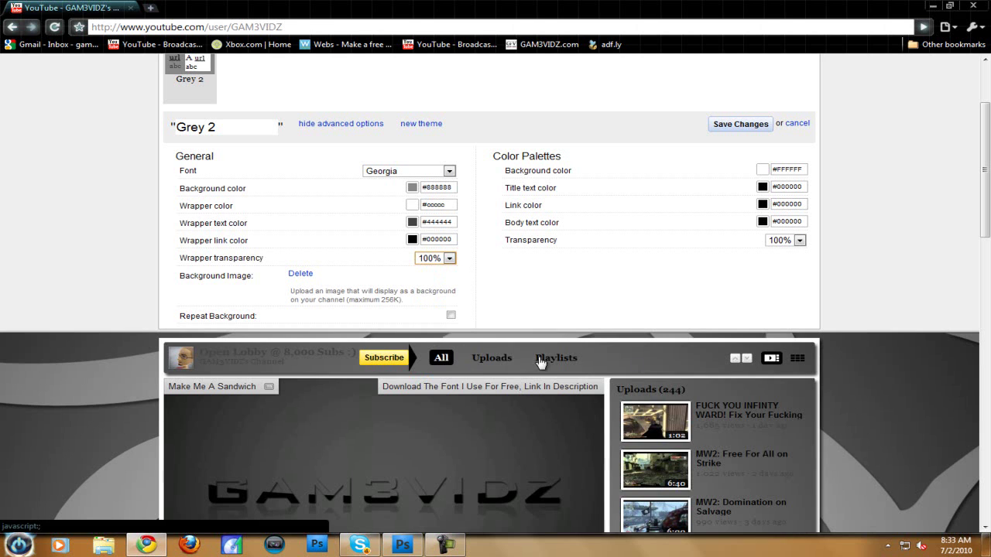
pyautogui.click(799, 241)
pyautogui.click(798, 253)
pyautogui.click(799, 241)
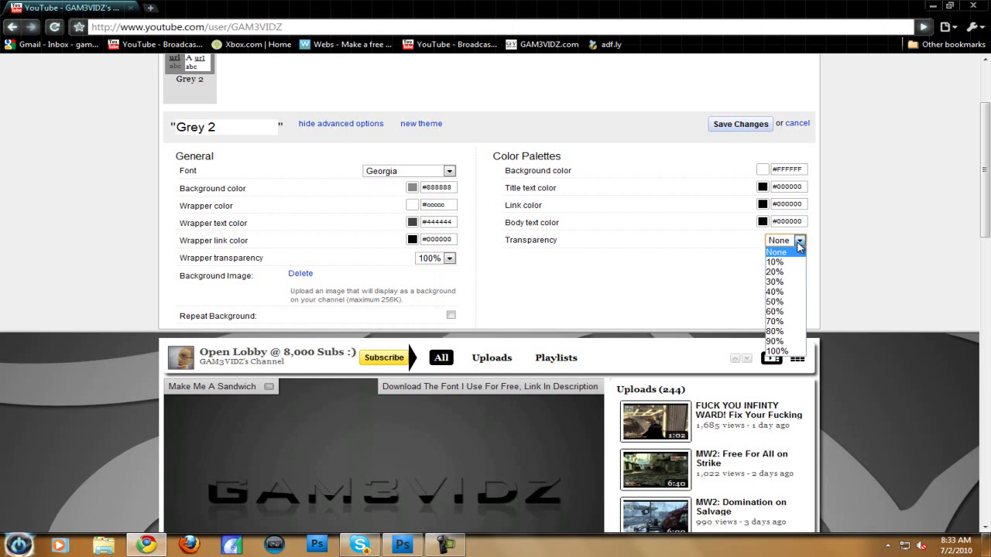
pyautogui.click(776, 351)
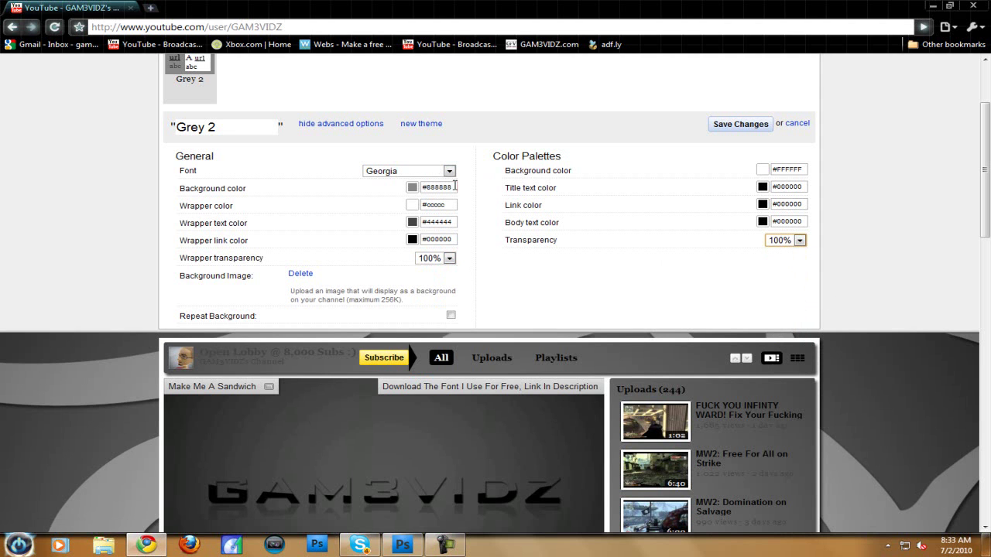
# Change the channel background colour from 888888 to #585858.
pyautogui.moveTo(456, 187); pyautogui.dragTo(435, 184)
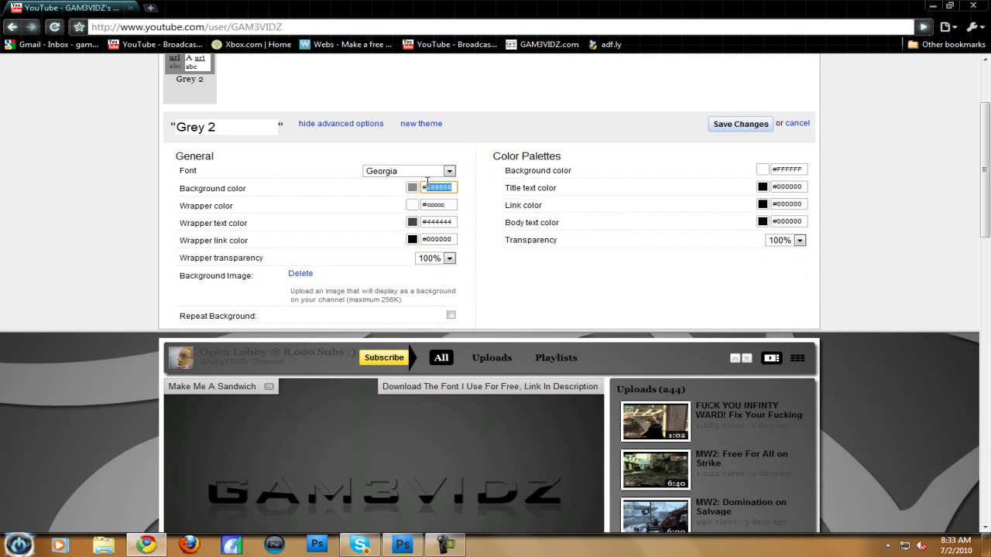
pyautogui.write('585858')
pyautogui.click(500, 287)
pyautogui.moveTo(982, 164); pyautogui.dragTo(988, 242)
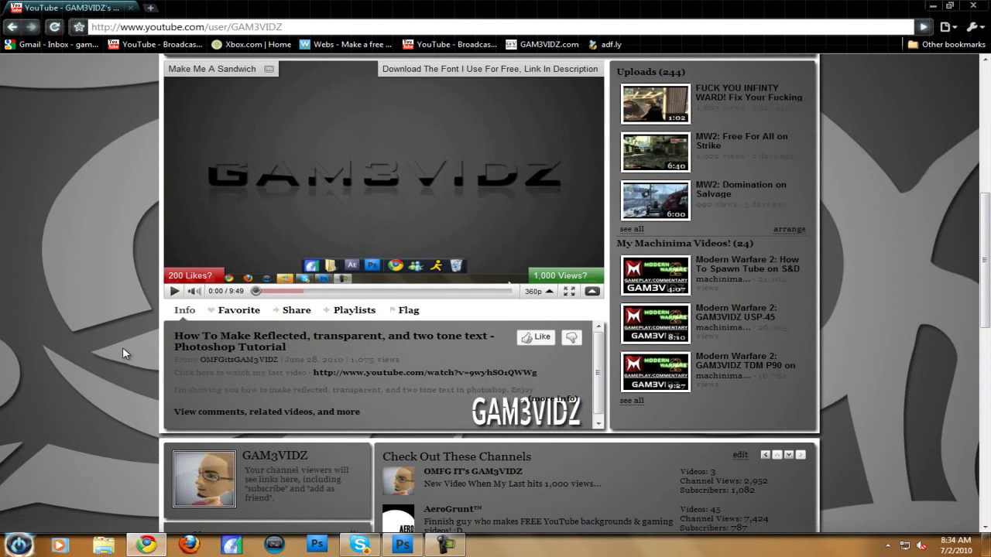
# Scroll through the channel page to review the new gray tribal background.
pyautogui.scroll(5, 147, 347)
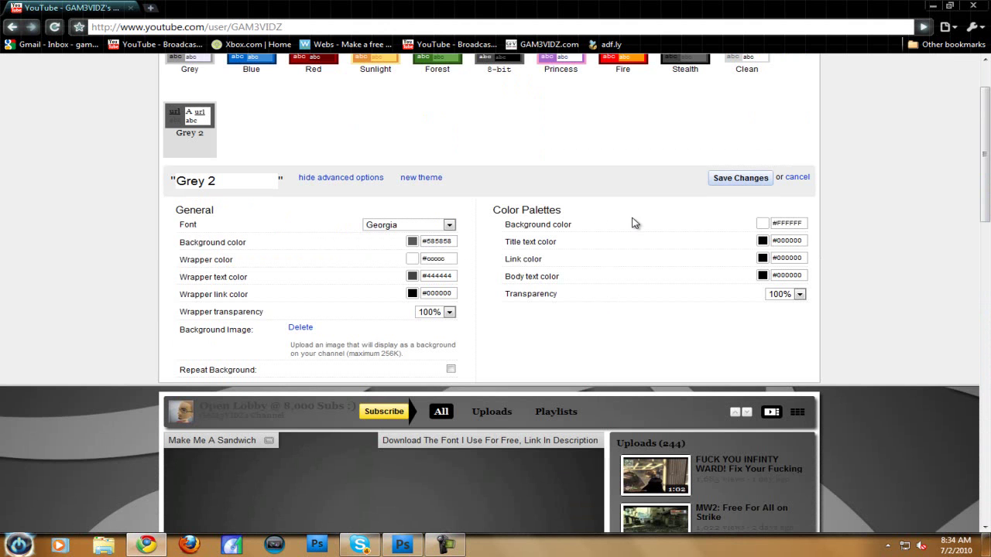
pyautogui.scroll(-5, 631, 223)
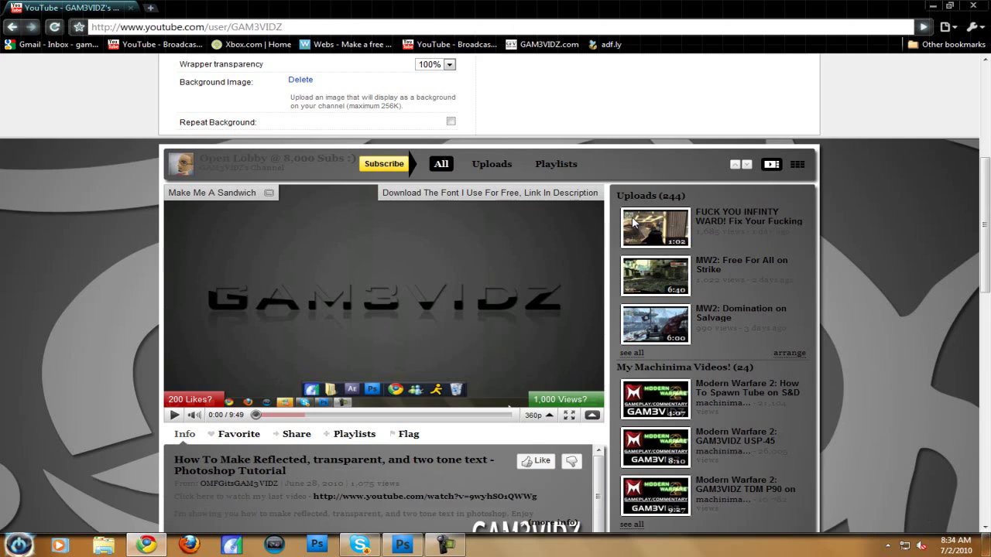
pyautogui.scroll(-1, 958, 250)
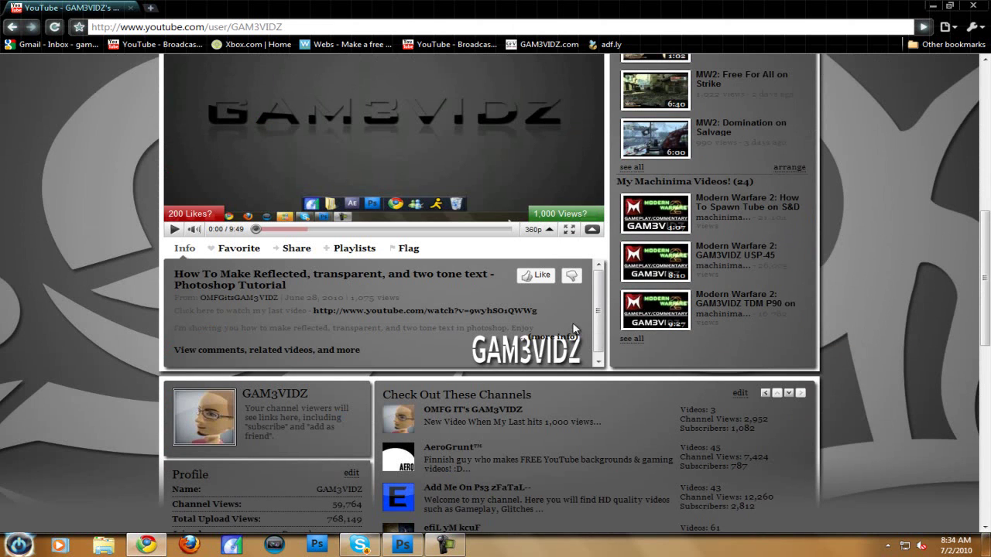
pyautogui.scroll(4, 577, 330)
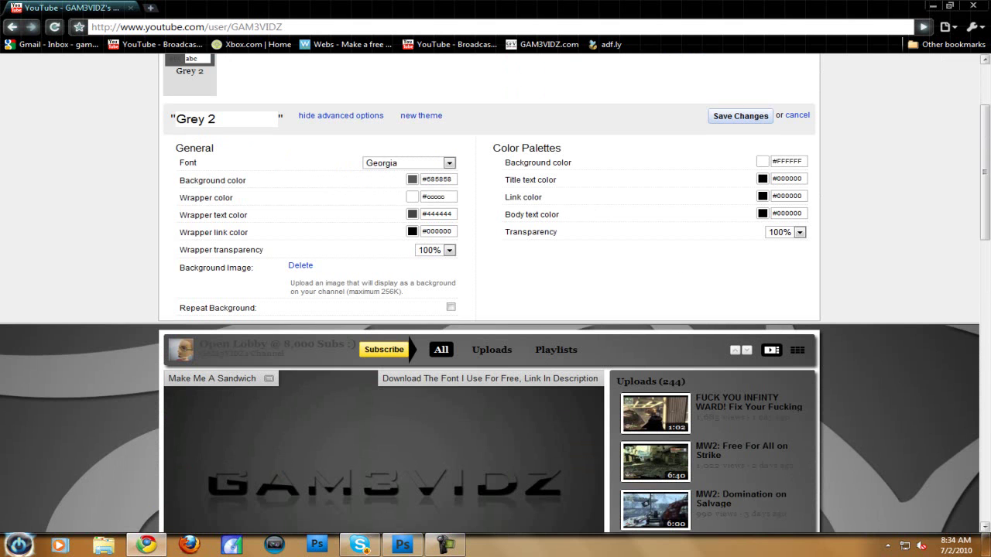
pyautogui.moveTo(988, 160)
pyautogui.mouseDown()
pyautogui.moveTo(988, 115)
pyautogui.moveTo(988, 290)
pyautogui.moveTo(988, 148)
pyautogui.mouseUp()
# Open carbon bg - gam3vidz.jpg from the Desktop's 7 2 10 folder in Photoshop.
pyautogui.click(402, 545)
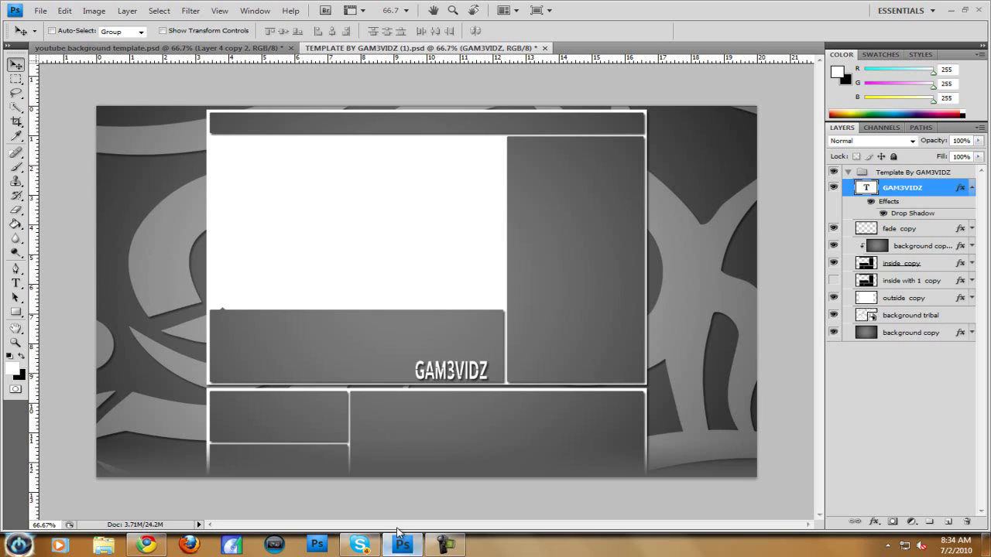
pyautogui.click(48, 10)
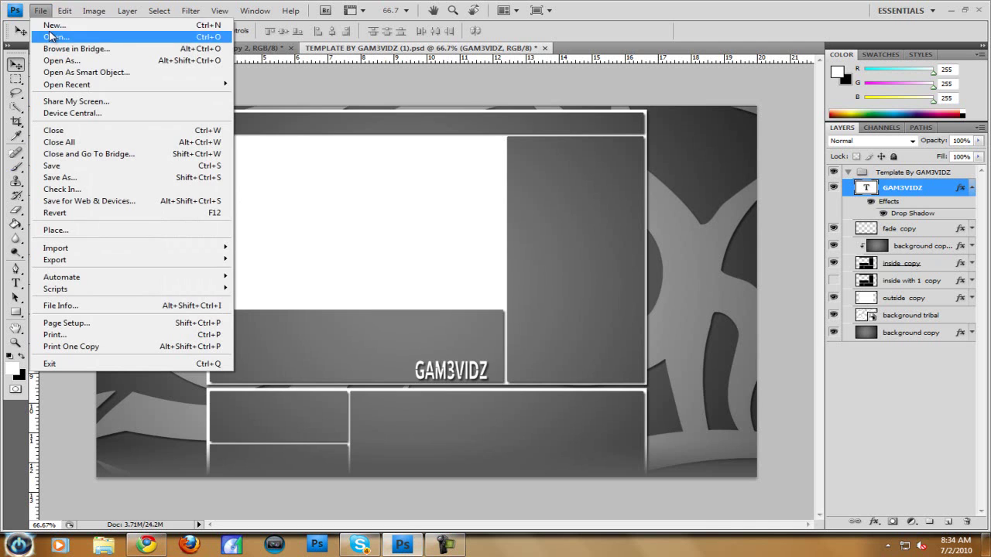
pyautogui.click(55, 37)
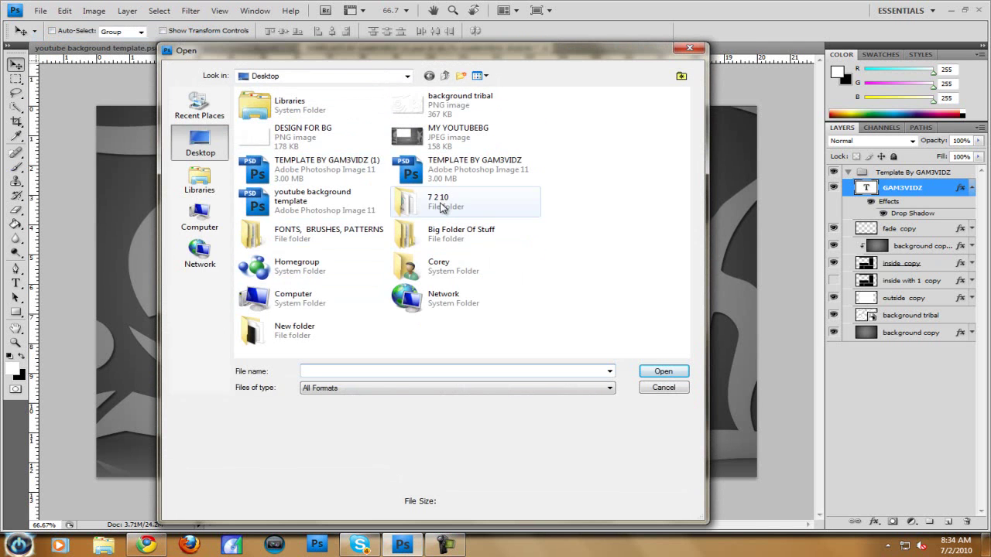
pyautogui.doubleClick(449, 232)
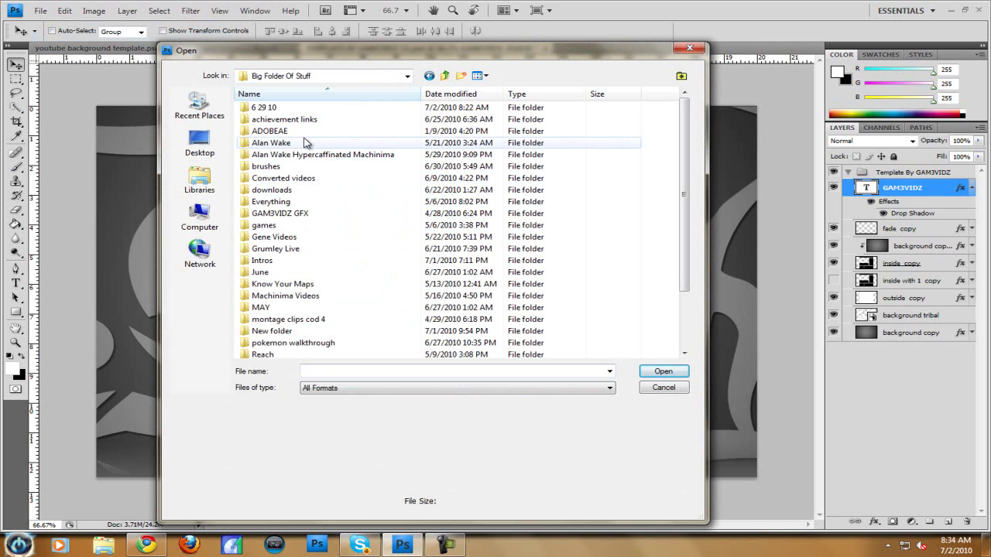
pyautogui.doubleClick(310, 108)
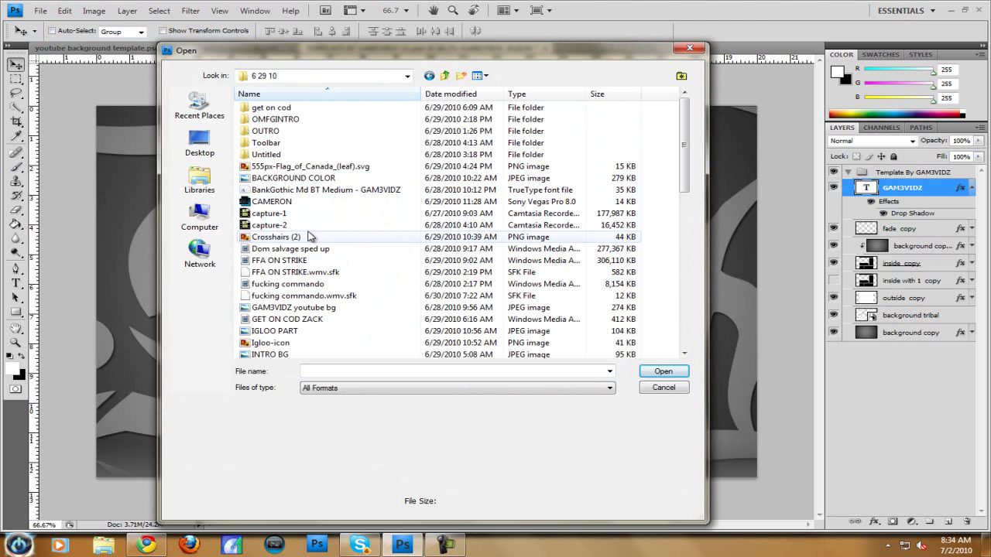
pyautogui.scroll(-15, 322, 273)
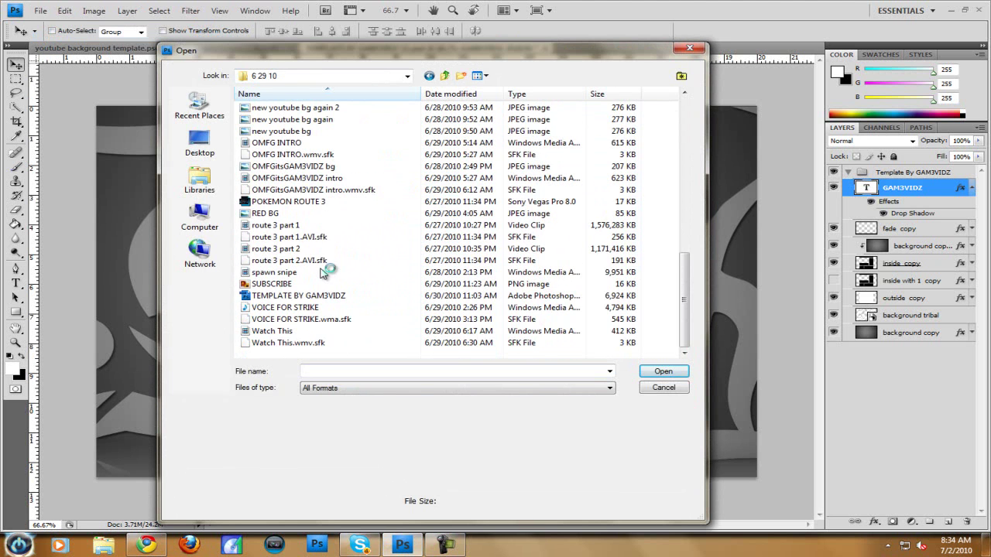
pyautogui.scroll(10, 322, 273)
pyautogui.click(199, 143)
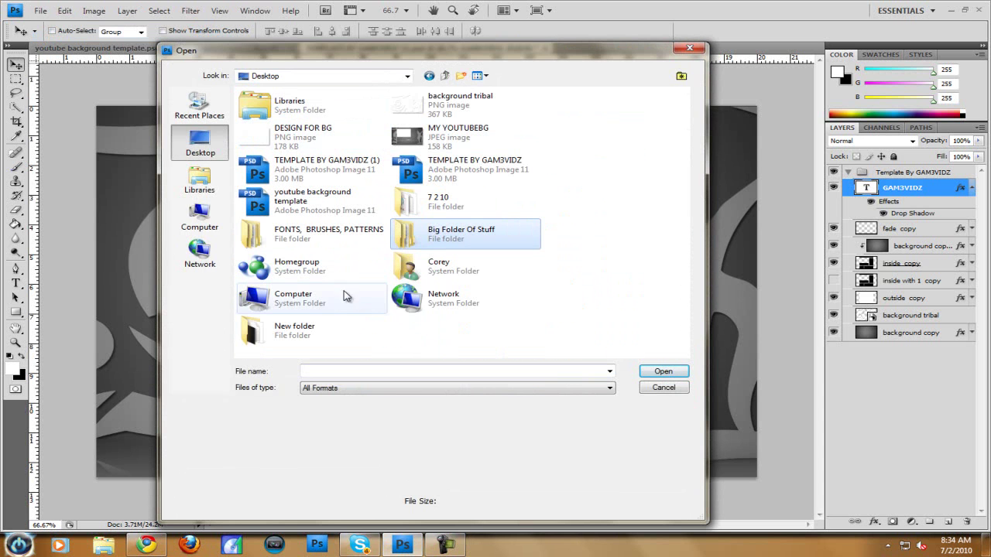
pyautogui.doubleClick(434, 201)
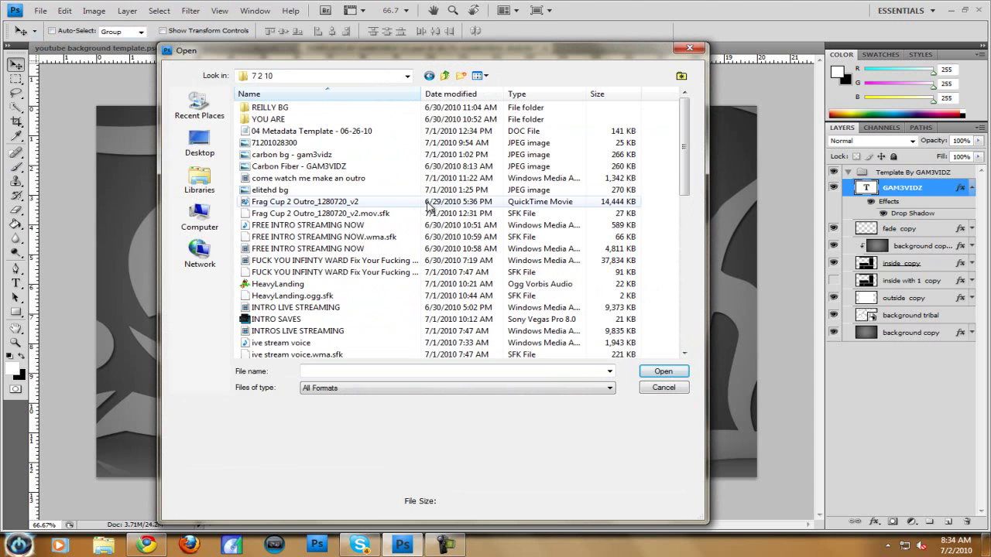
pyautogui.doubleClick(323, 154)
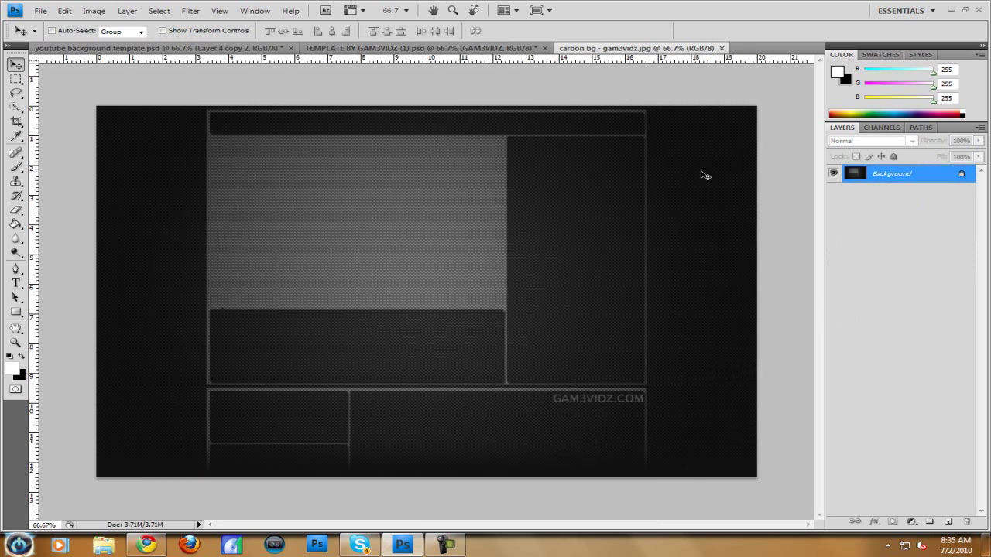
pyautogui.click(474, 49)
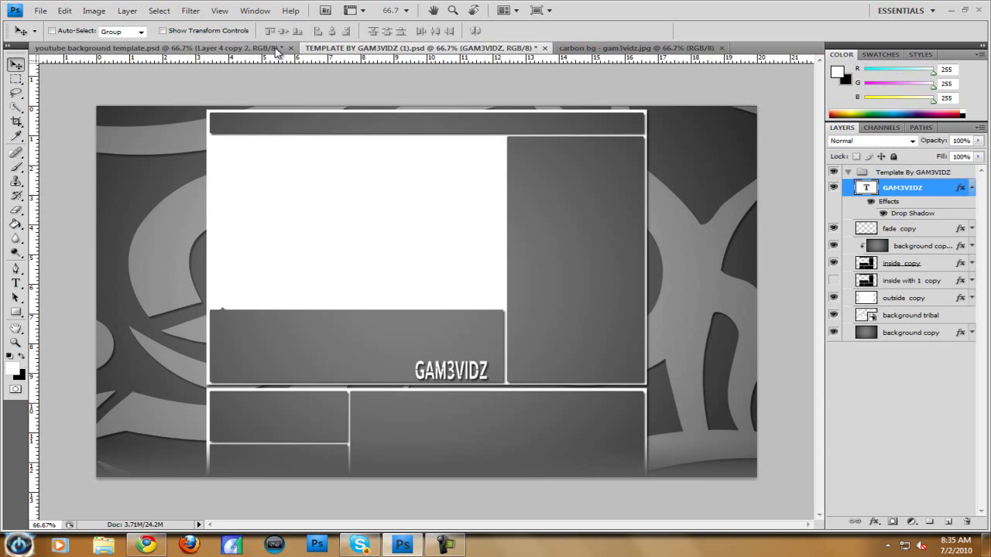
pyautogui.click(276, 49)
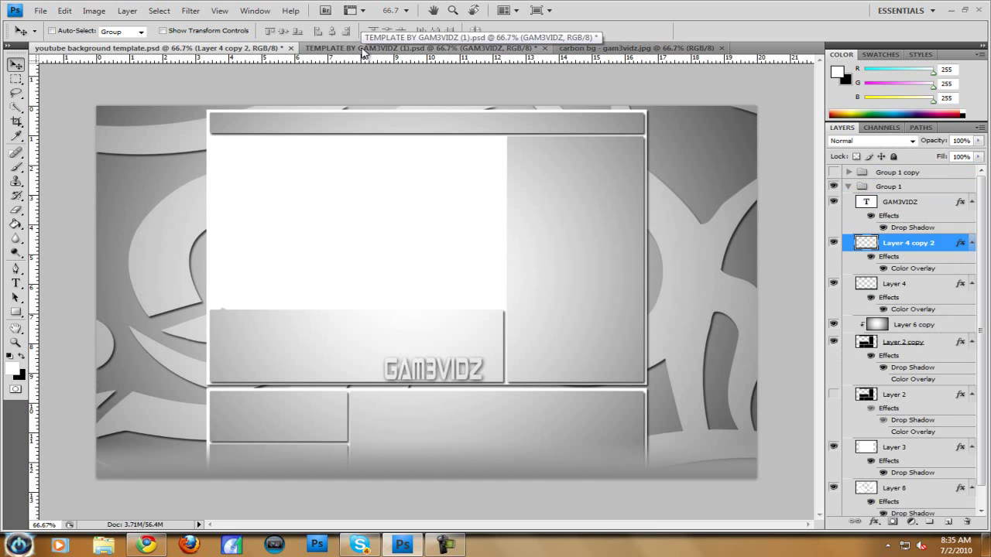
pyautogui.click(398, 50)
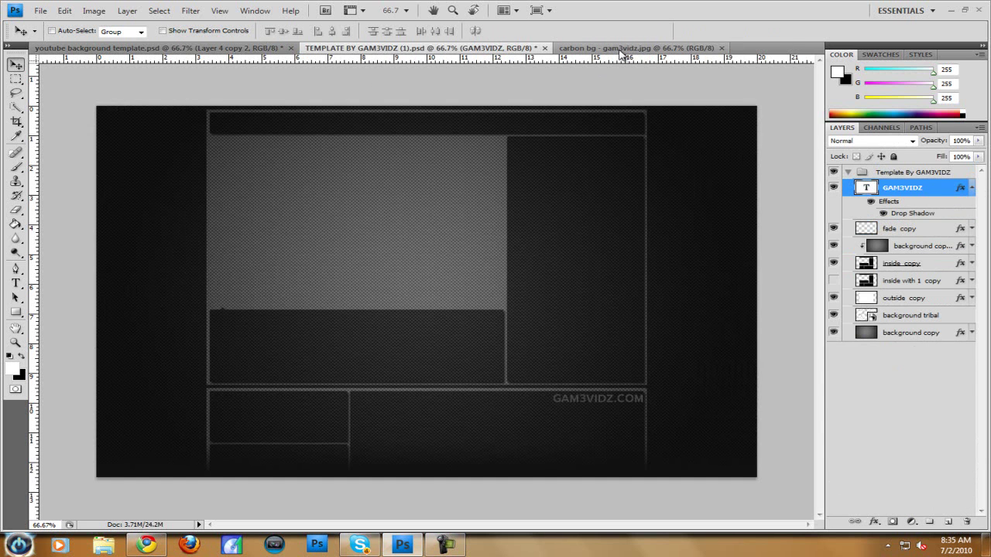
pyautogui.click(620, 49)
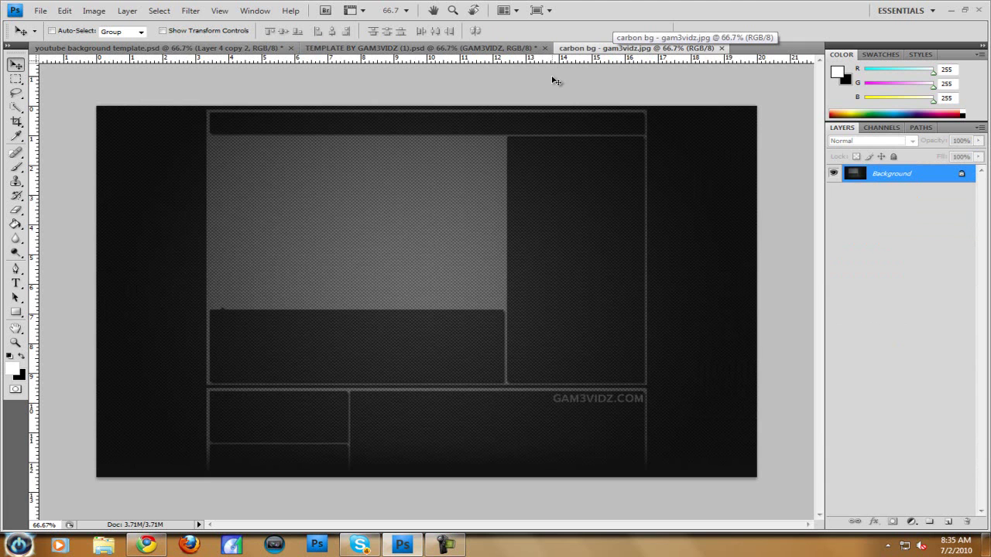